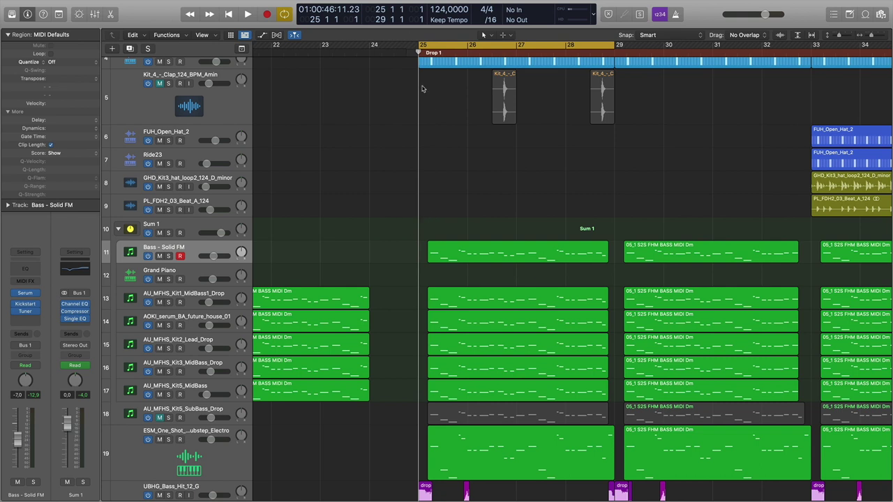
Play back the Drop 1 section and return the playhead to its start at bar 25.
{"action": "key", "text": "space"}
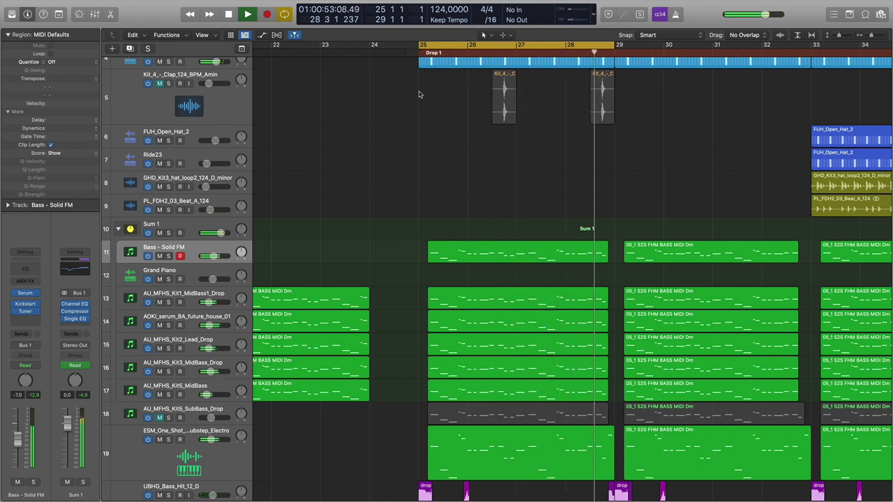
{"action": "key", "text": "space"}
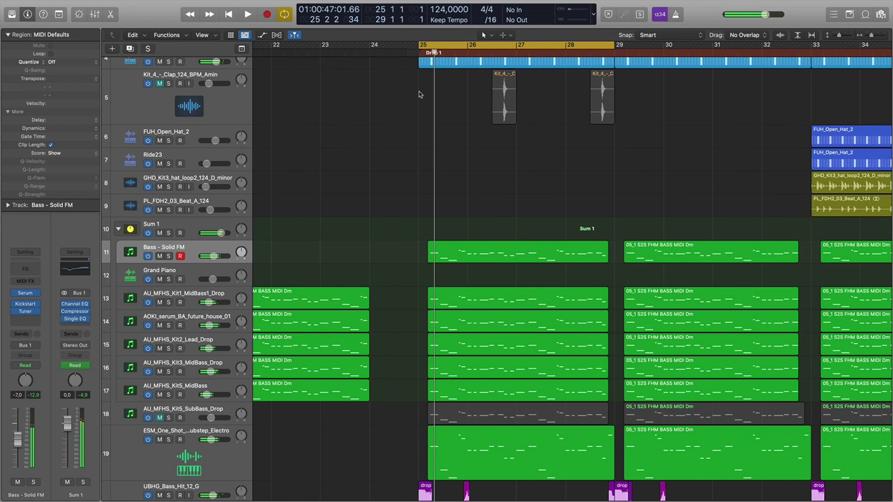
{"action": "key", "text": "Return"}
{"action": "key", "text": "super+Left"}
{"action": "key", "text": "super+Left"}
{"action": "key", "text": "super+Left"}
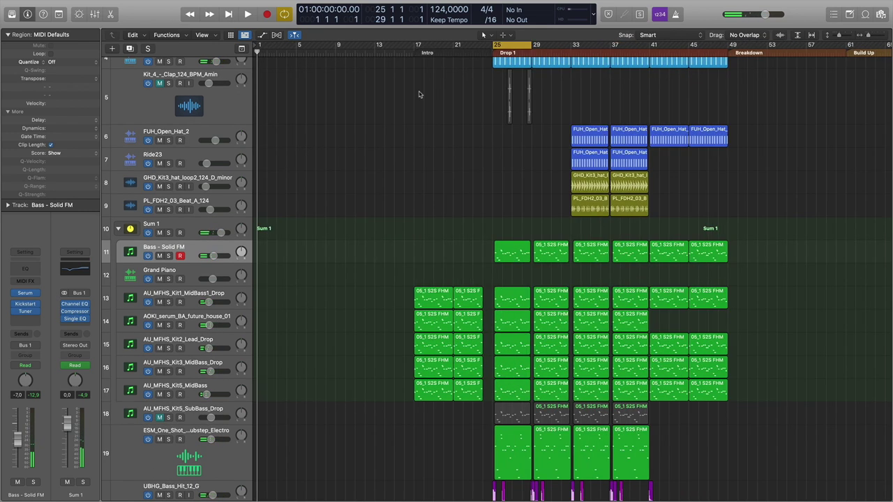
{"action": "left_click", "coordinate": [493, 55]}
{"action": "key", "text": "super+Right"}
{"action": "key", "text": "super+Right"}
{"action": "key", "text": "super+Right"}
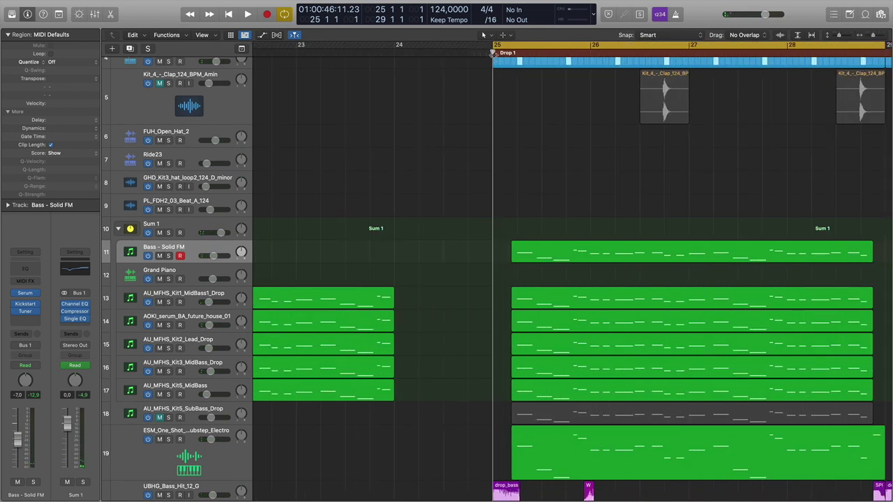
{"action": "scroll", "coordinate": [529, 118], "scroll_direction": "right", "scroll_amount": 3}
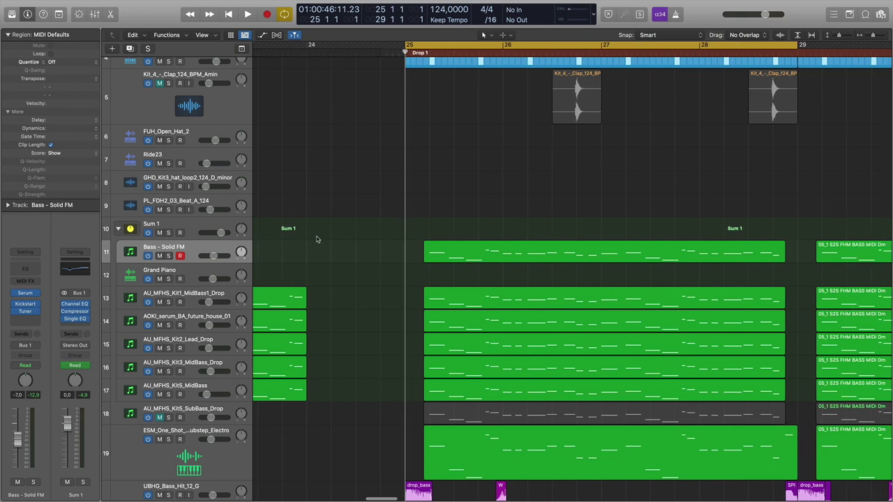
Audition the UBHG_Bass_Hit_12_G track briefly in solo from bar 25, ending with its solo turned off.
{"action": "scroll", "coordinate": [396, 436], "scroll_direction": "down", "scroll_amount": 2}
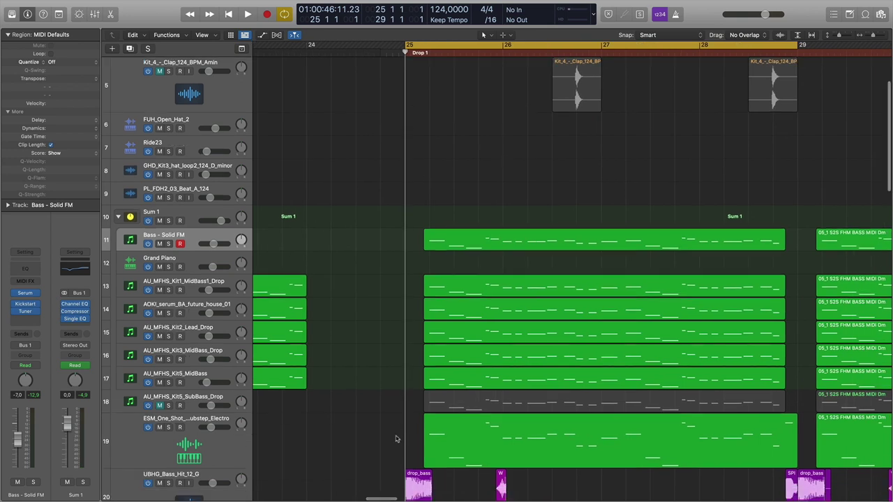
{"action": "scroll", "coordinate": [395, 427], "scroll_direction": "down", "scroll_amount": 3}
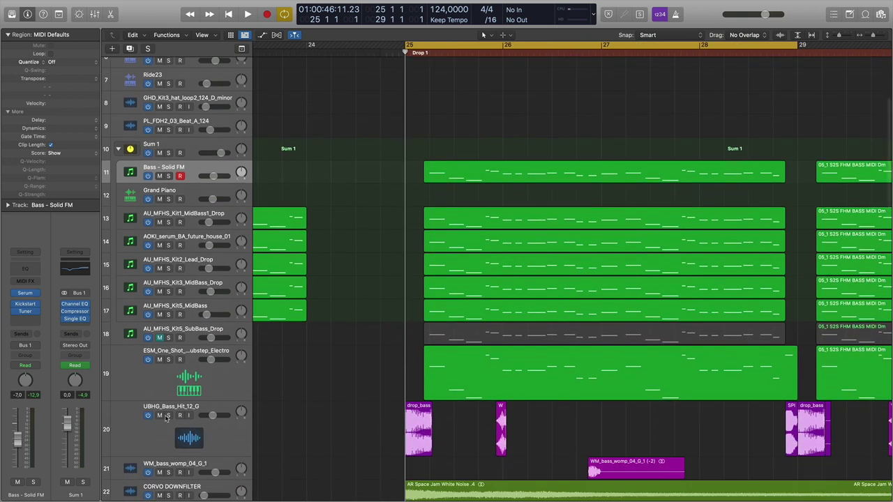
{"action": "left_click", "coordinate": [169, 415]}
{"action": "key", "text": "space"}
{"action": "key", "text": "space"}
{"action": "left_click", "coordinate": [168, 416]}
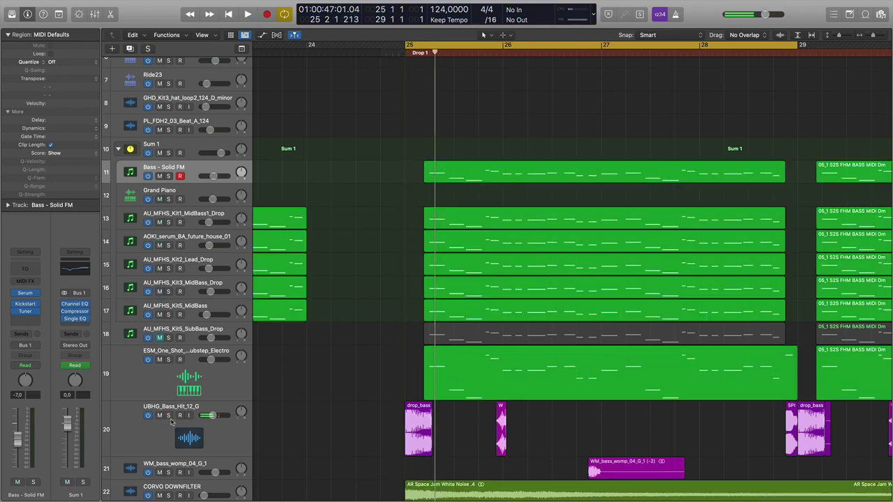
Extend the starts of Drop 1's first bass MIDI regions back to bar 25 and mute the UBHG_Bass_Hit_12_G track.
{"action": "left_click_drag", "start_coordinate": [388, 381], "coordinate": [406, 177]}
{"action": "left_click", "coordinate": [383, 301]}
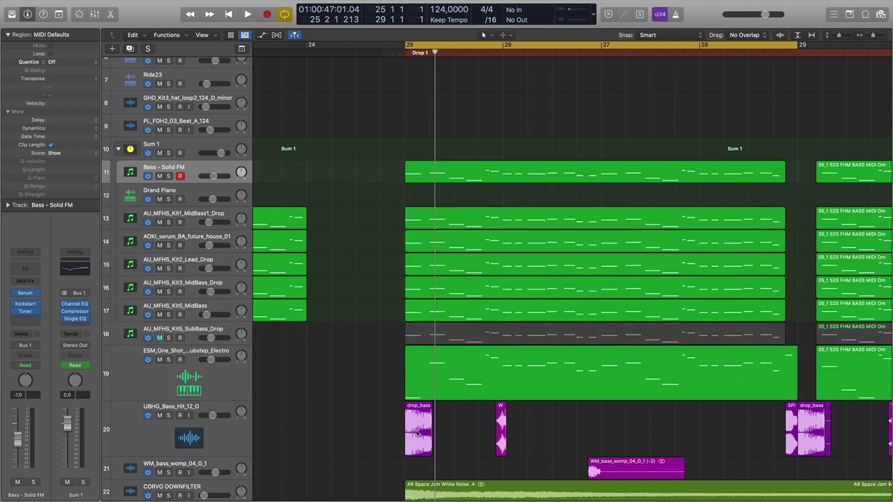
{"action": "left_click", "coordinate": [160, 415]}
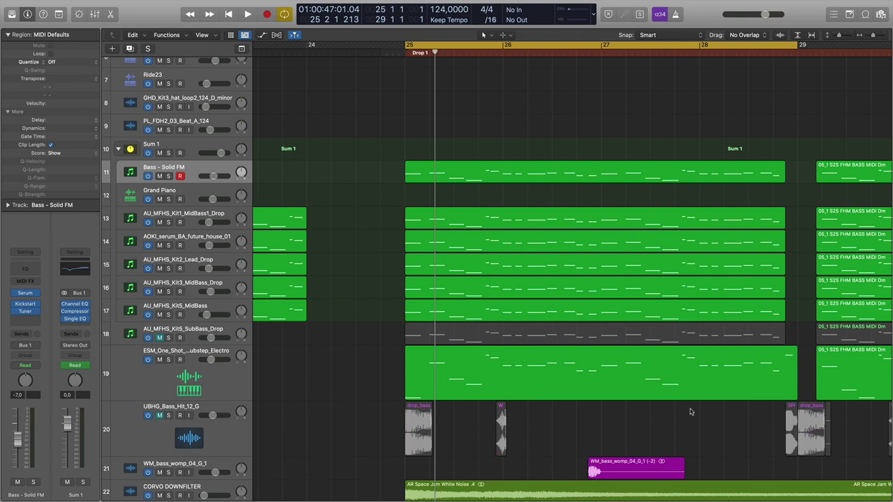
Extend the ends of the first bass regions in Sum 1 to bar 29 and delete the AU_MFHS_Kit5_SubBass_Drop region below them.
{"action": "mouse_move", "coordinate": [806, 394]}
{"action": "left_mouse_down"}
{"action": "mouse_move", "coordinate": [773, 188]}
{"action": "mouse_move", "coordinate": [783, 176]}
{"action": "mouse_move", "coordinate": [735, 319]}
{"action": "mouse_move", "coordinate": [814, 315]}
{"action": "mouse_move", "coordinate": [796, 316]}
{"action": "mouse_move", "coordinate": [803, 377]}
{"action": "left_mouse_up"}
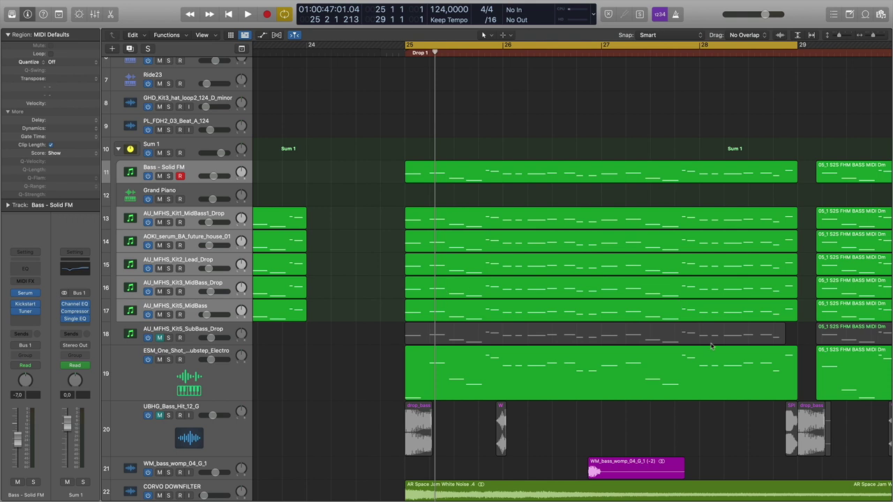
{"action": "left_click", "coordinate": [737, 340]}
{"action": "key", "text": "Delete"}
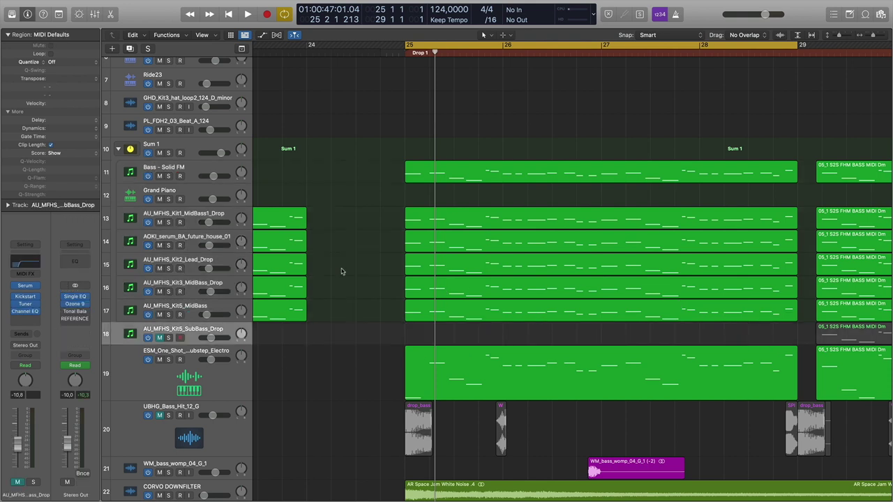
Mute the Bass - Solid FM track inside the Sum 1 stack.
{"action": "left_click", "coordinate": [168, 172]}
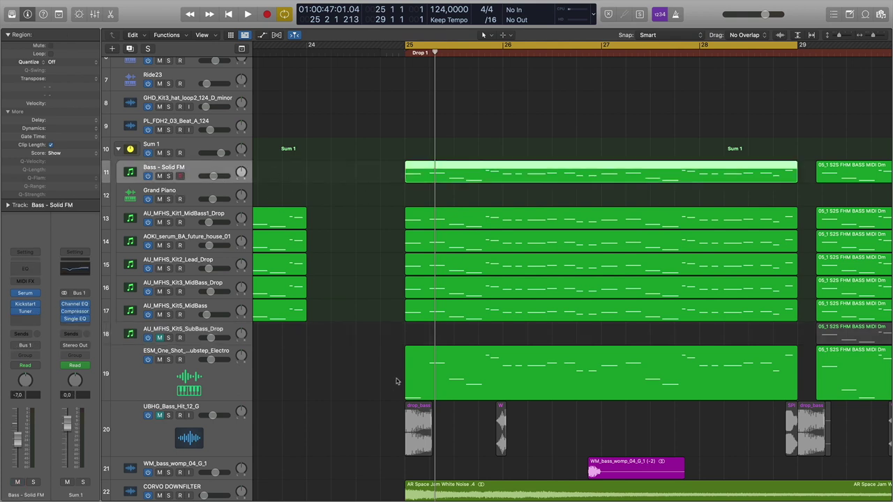
{"action": "left_click_drag", "start_coordinate": [388, 211], "coordinate": [458, 269]}
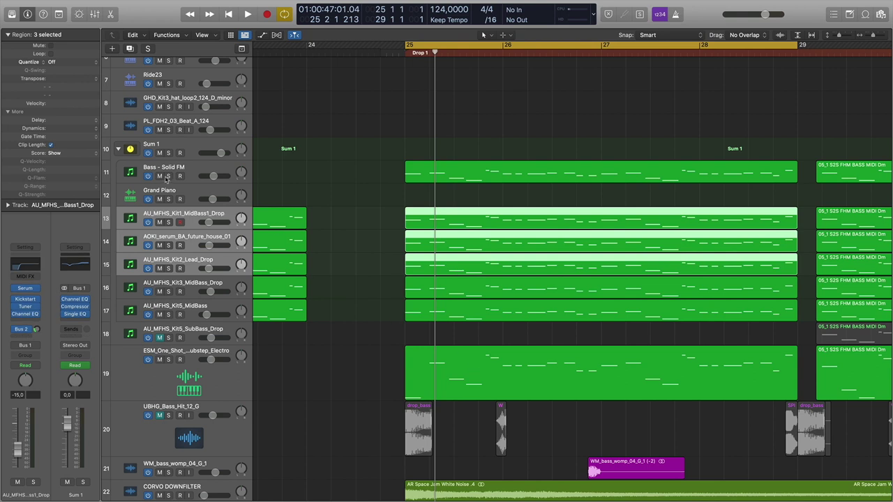
{"action": "left_click", "coordinate": [169, 145]}
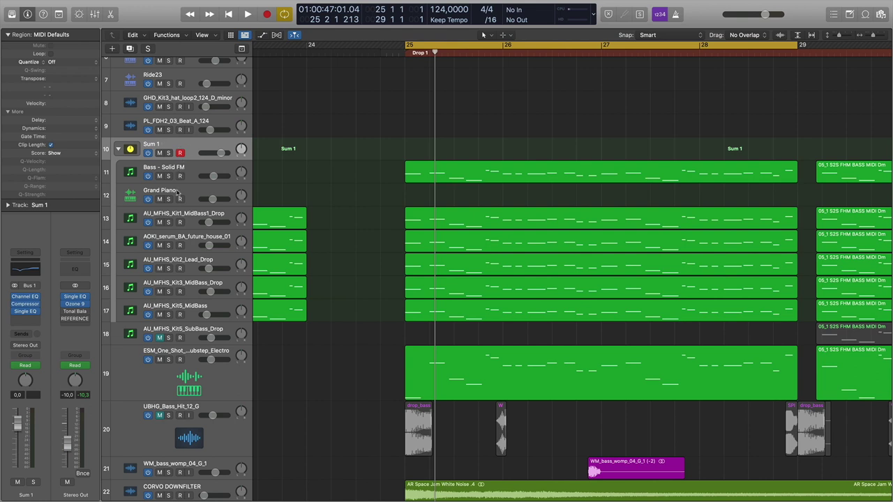
{"action": "left_click", "coordinate": [159, 177]}
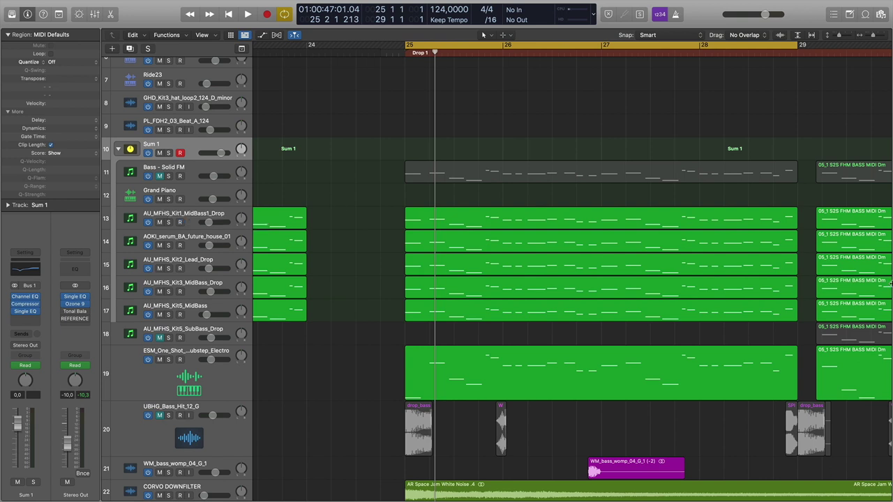
Play from bar 25 with the Sum 1 stack soloed and examine its spectrum in Channel EQ.
{"action": "scroll", "coordinate": [777, 323], "scroll_direction": "up", "scroll_amount": 1}
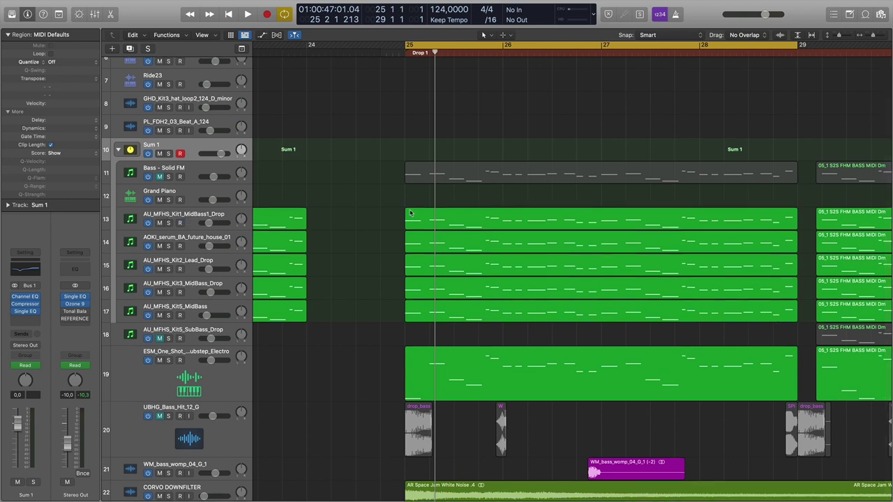
{"action": "left_click", "coordinate": [407, 54]}
{"action": "key", "text": "space"}
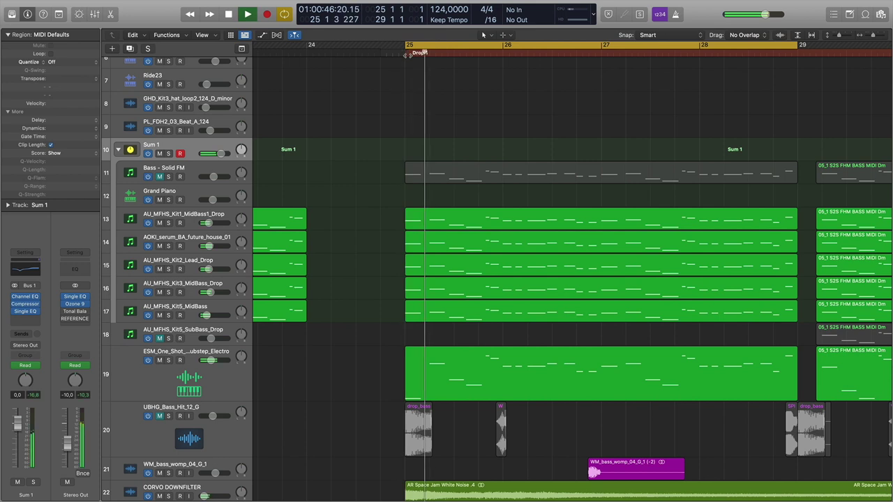
{"action": "left_click", "coordinate": [169, 152]}
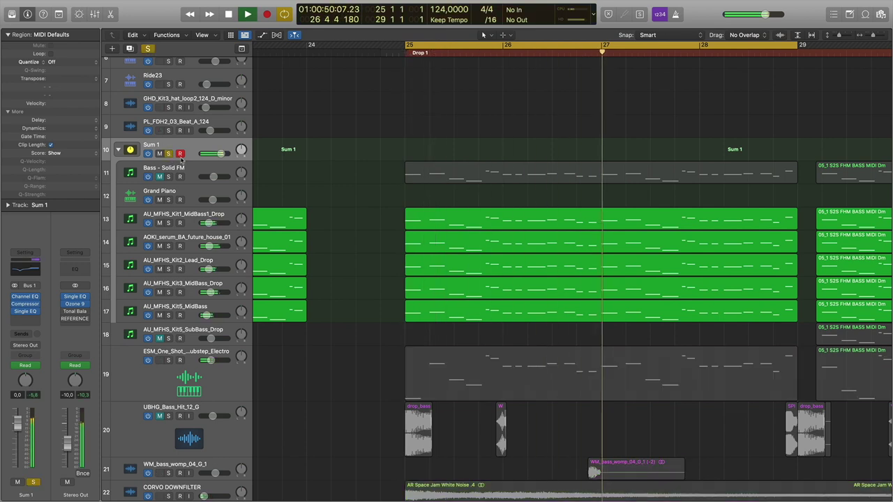
{"action": "left_click", "coordinate": [25, 297]}
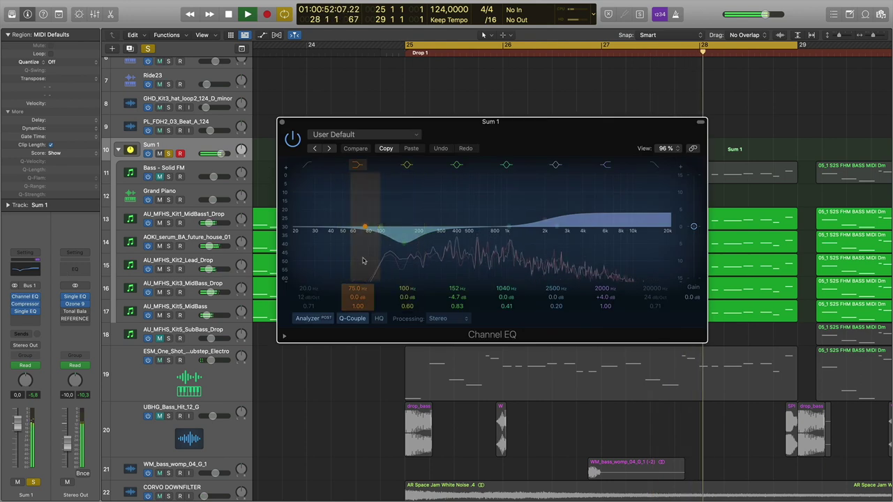
{"action": "key", "text": "space"}
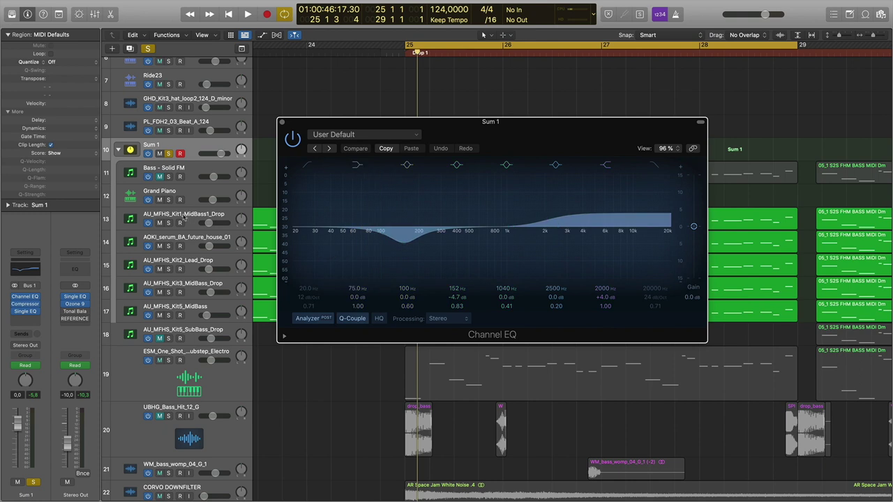
Compare Sum 1's low end in Channel EQ with Bass - Solid FM unmuted and muted, then close the EQ with the bass muted.
{"action": "left_click", "coordinate": [159, 178]}
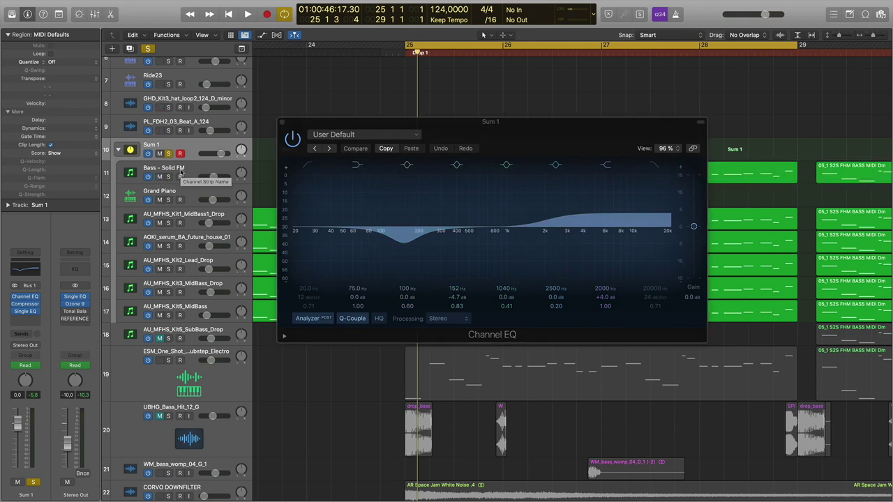
{"action": "key", "text": "space"}
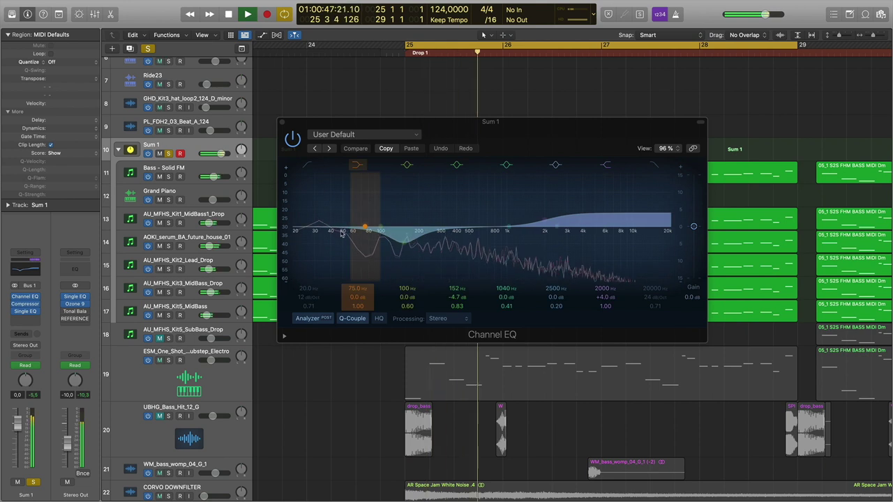
{"action": "left_click", "coordinate": [160, 177]}
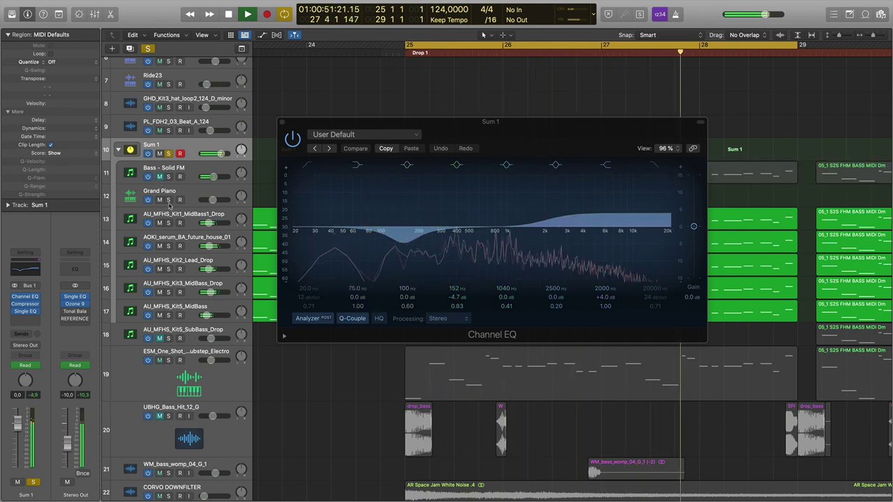
{"action": "left_click", "coordinate": [160, 177]}
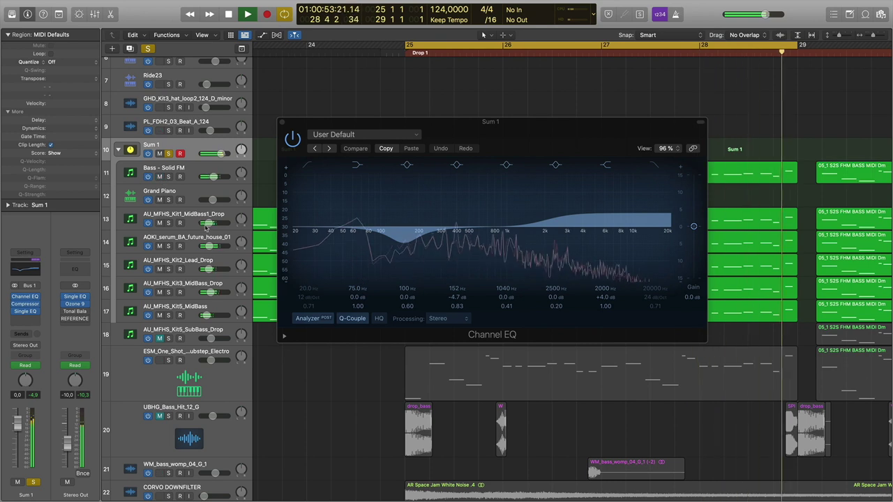
{"action": "key", "text": "space"}
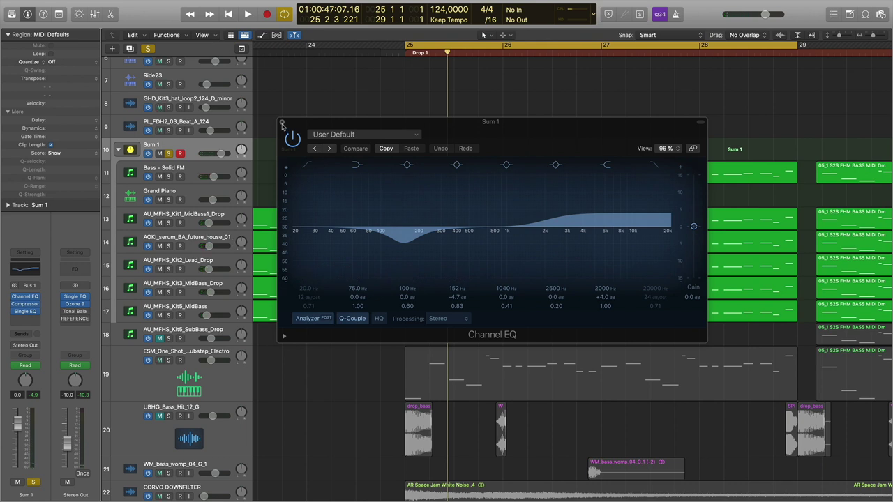
{"action": "left_click", "coordinate": [281, 124]}
{"action": "left_click", "coordinate": [159, 176]}
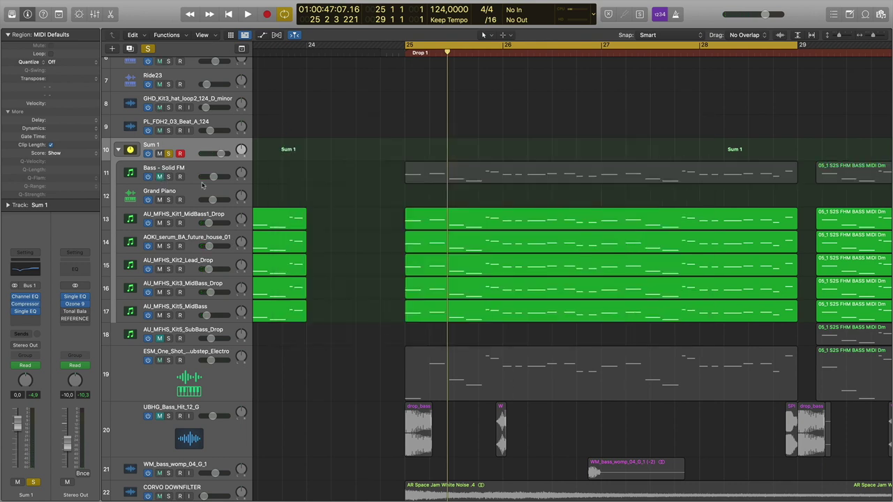
Examine the low cut in the Channel EQ of the AU_MFHS_Kit1_MidBass1_Drop track and close the plug-in.
{"action": "left_click", "coordinate": [188, 215]}
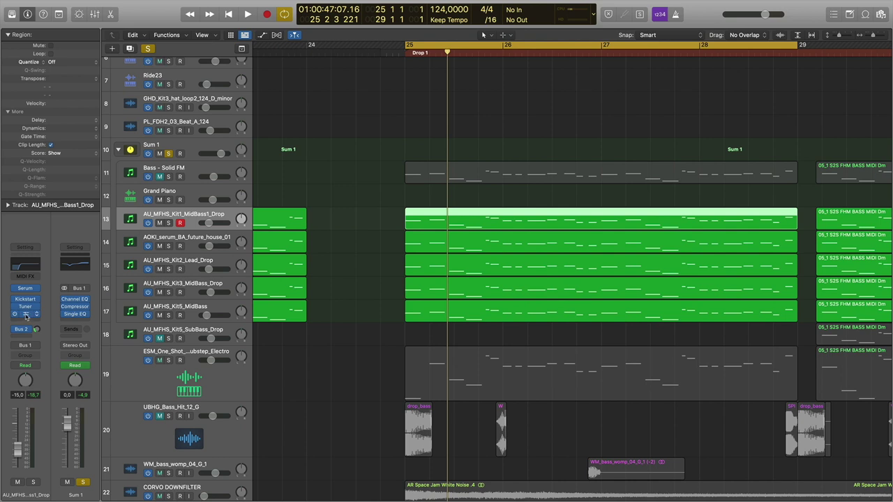
{"action": "left_click", "coordinate": [25, 315]}
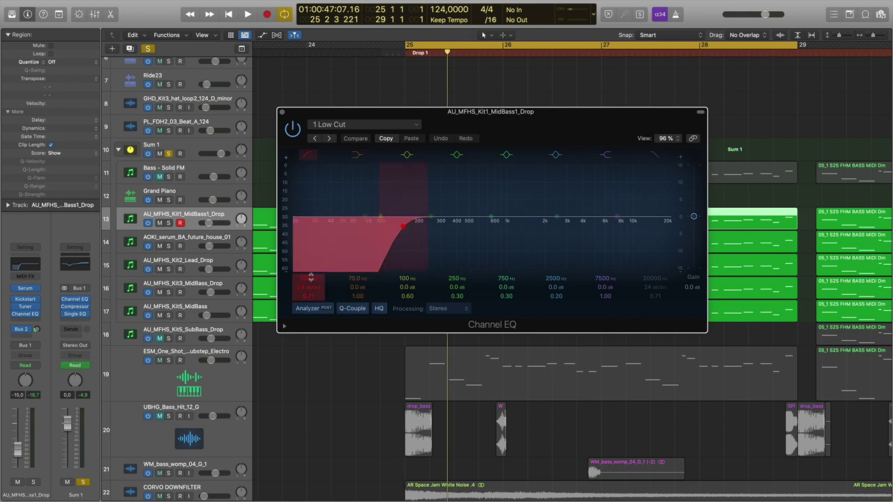
{"action": "left_click", "coordinate": [281, 113]}
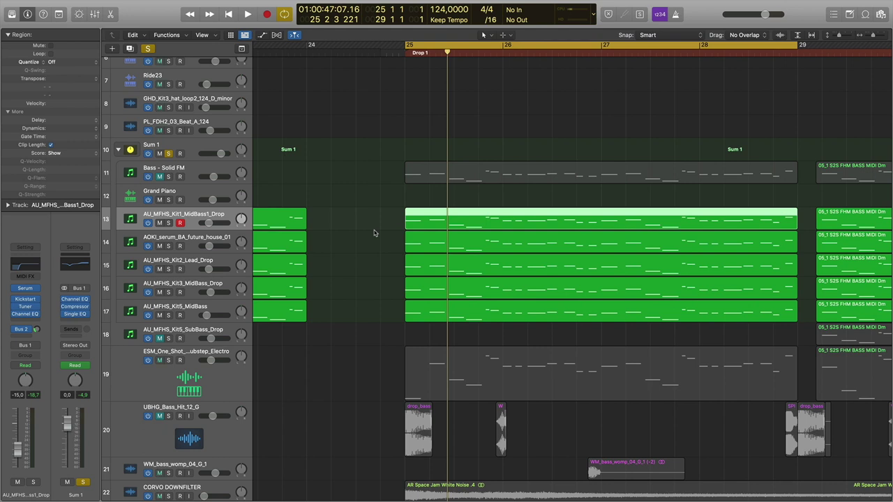
Return the playhead to bar 25 and select the Bass - Solid FM track.
{"action": "left_click", "coordinate": [407, 53]}
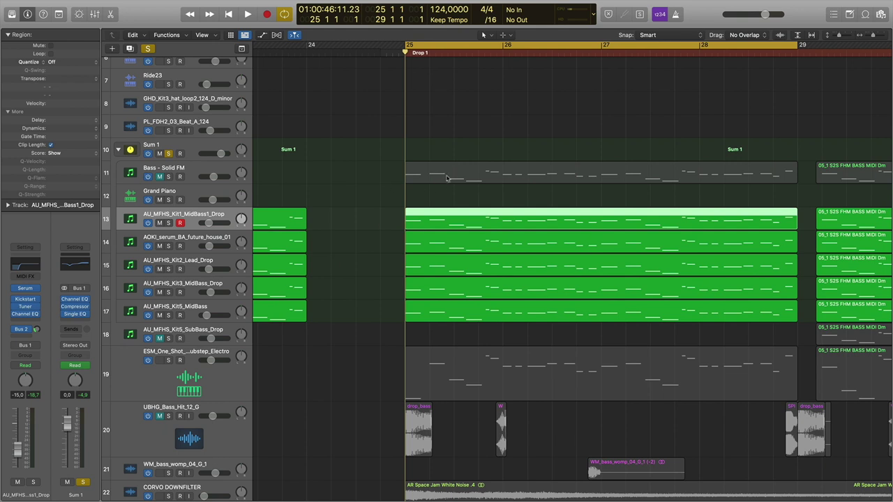
{"action": "left_click", "coordinate": [191, 173]}
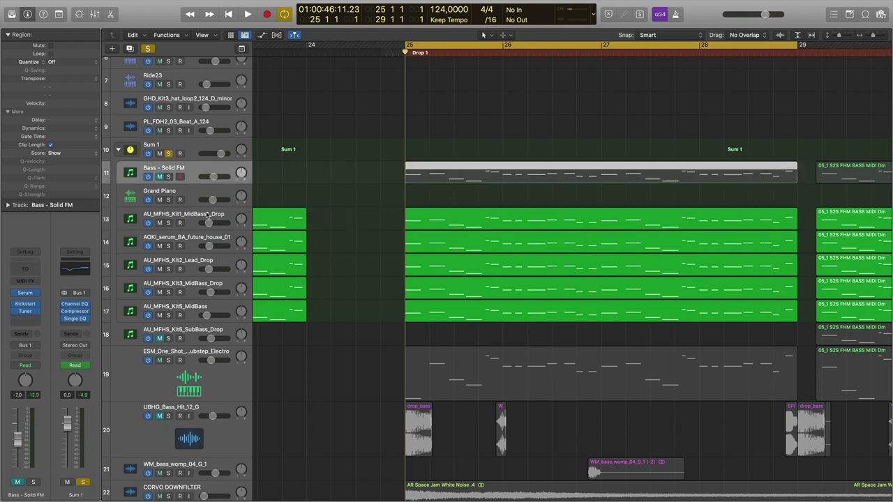
{"action": "left_click", "coordinate": [204, 220]}
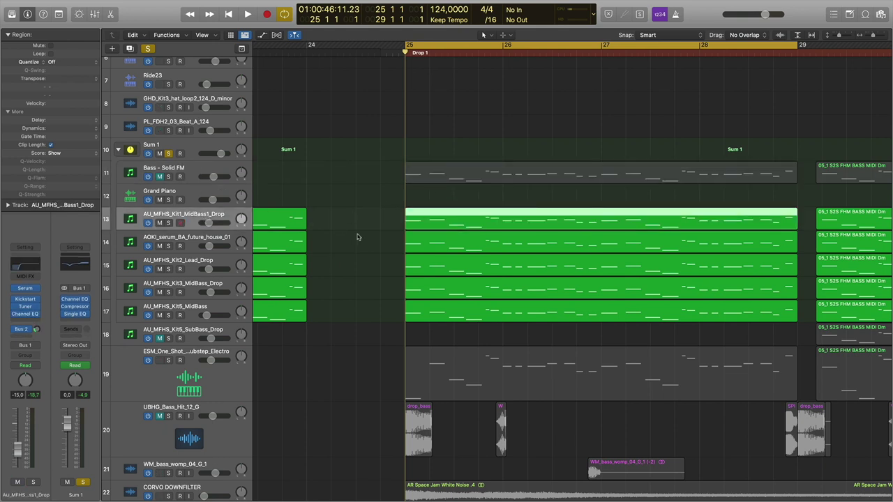
{"action": "scroll", "coordinate": [434, 196], "scroll_direction": "down", "scroll_amount": 1}
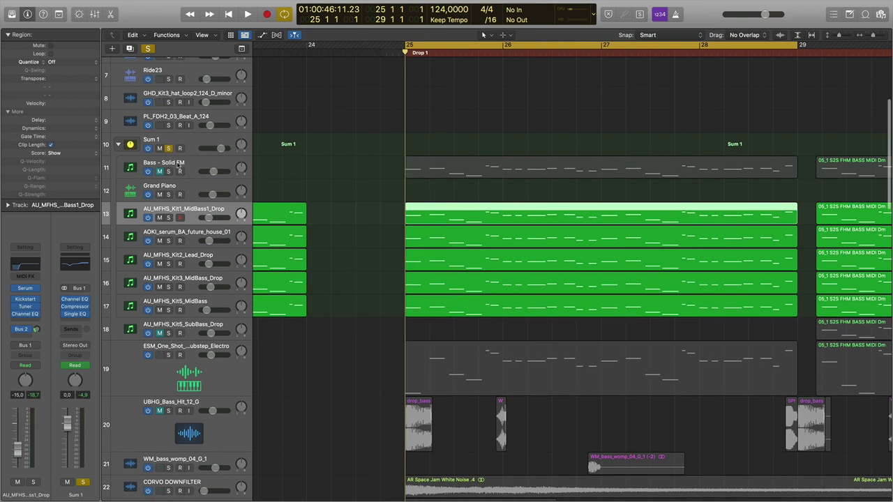
{"action": "left_click", "coordinate": [180, 168]}
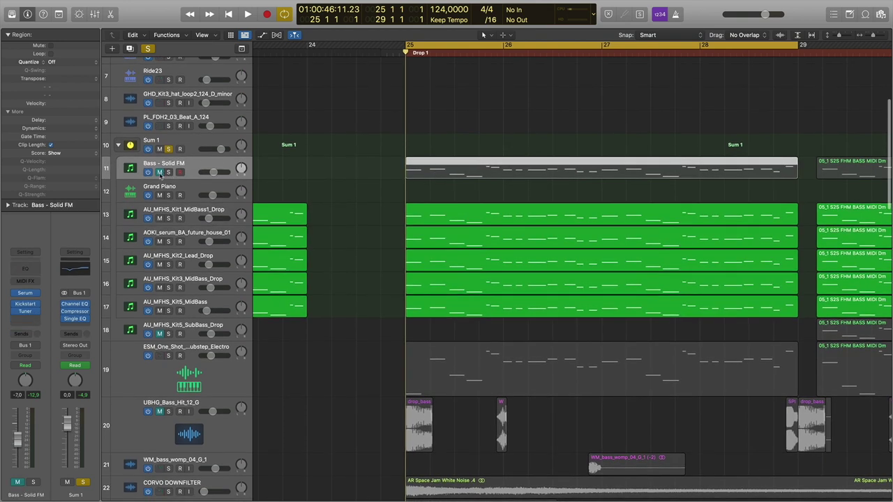
Unmute the Bass - Solid FM track and rename it "Sub Bass".
{"action": "left_click", "coordinate": [159, 172]}
{"action": "double_click", "coordinate": [175, 164]}
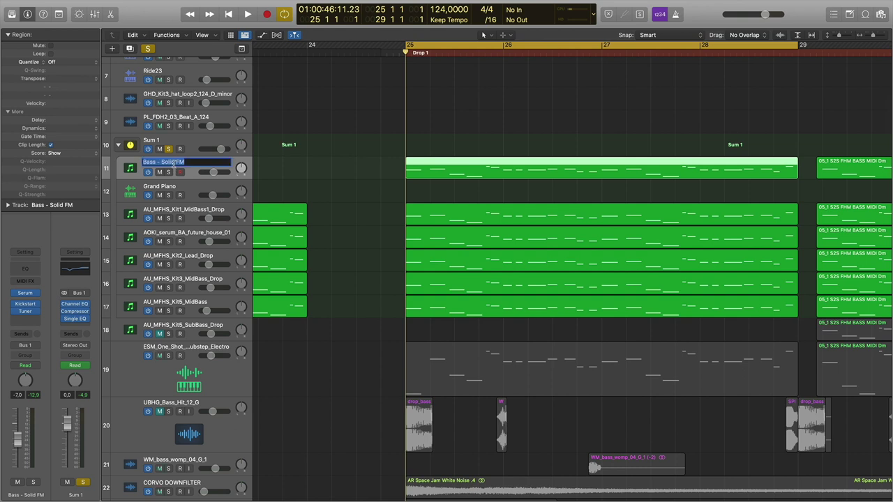
{"action": "type", "text": "Sub Bass"}
{"action": "key", "text": "Return"}
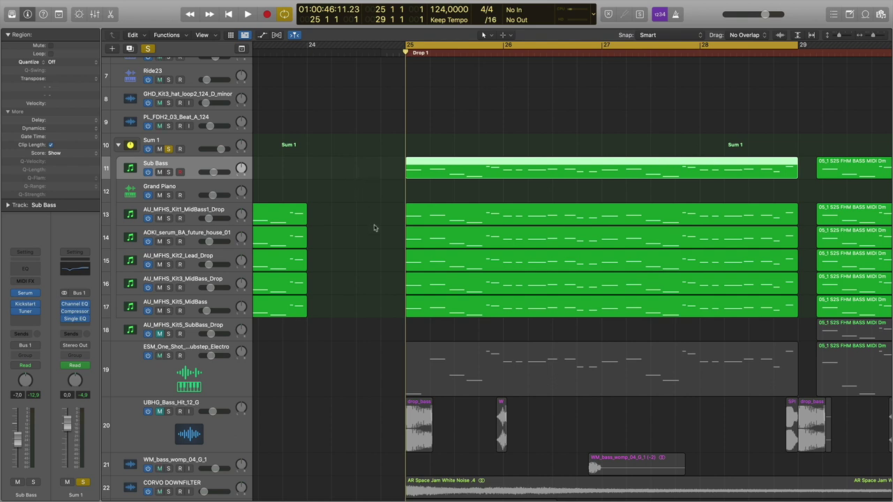
Highlight the five mid-bass regions in Drop 1 and then the Sub Bass region to compare the two layers.
{"action": "left_click_drag", "start_coordinate": [375, 222], "coordinate": [430, 297]}
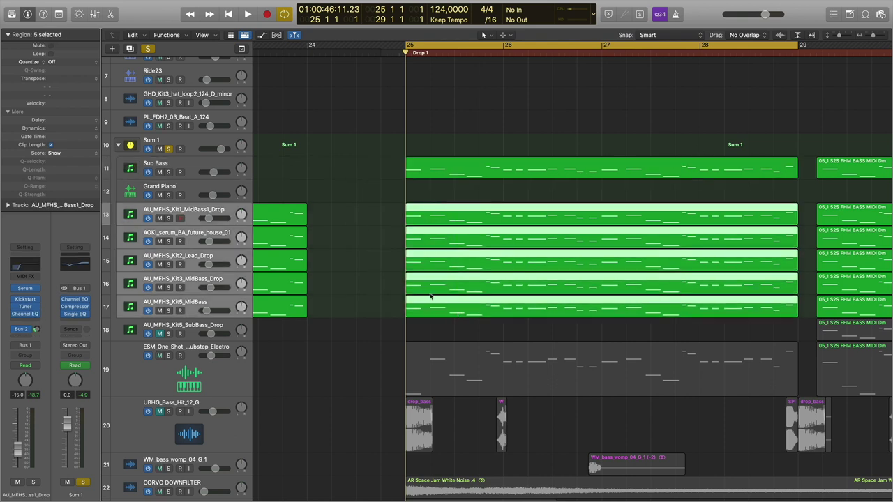
{"action": "left_click", "coordinate": [391, 319]}
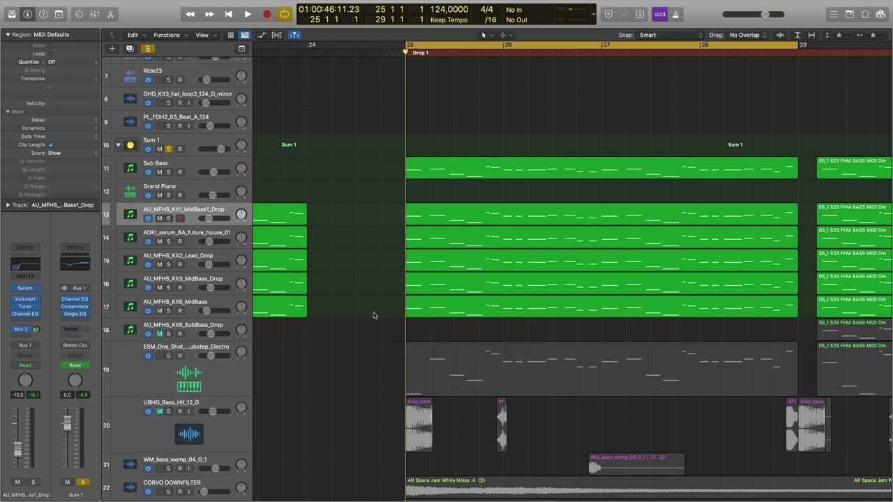
{"action": "left_click_drag", "start_coordinate": [376, 176], "coordinate": [510, 168]}
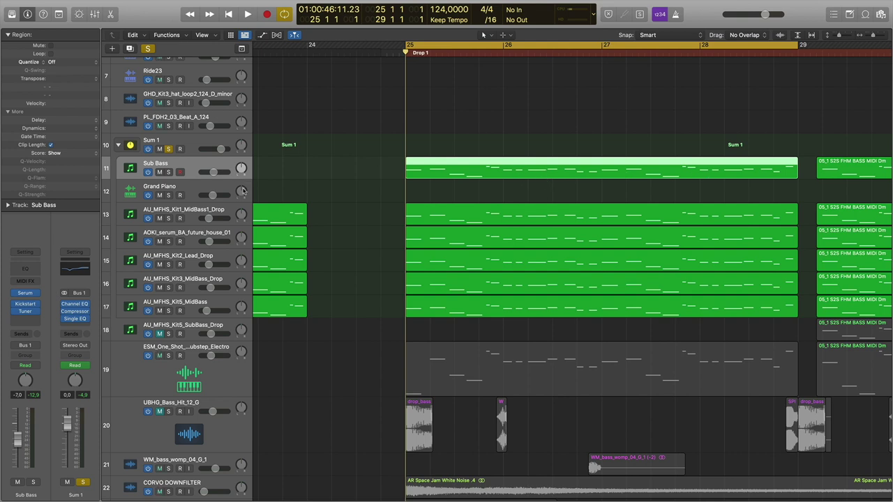
{"action": "left_click", "coordinate": [366, 178]}
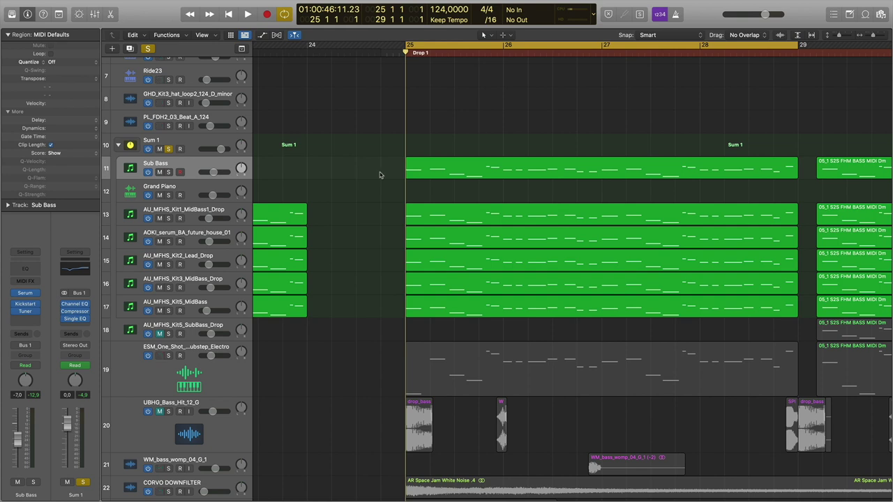
{"action": "left_click", "coordinate": [410, 174]}
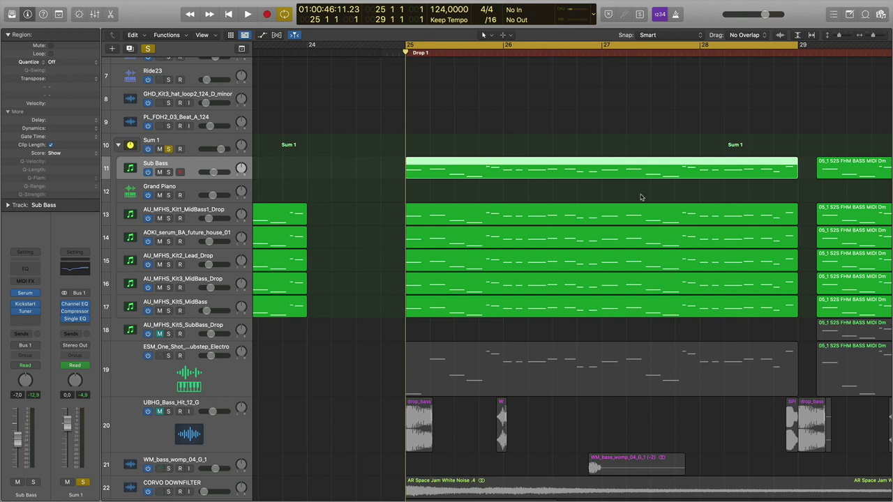
{"action": "scroll", "coordinate": [641, 198], "scroll_direction": "right", "scroll_amount": 2}
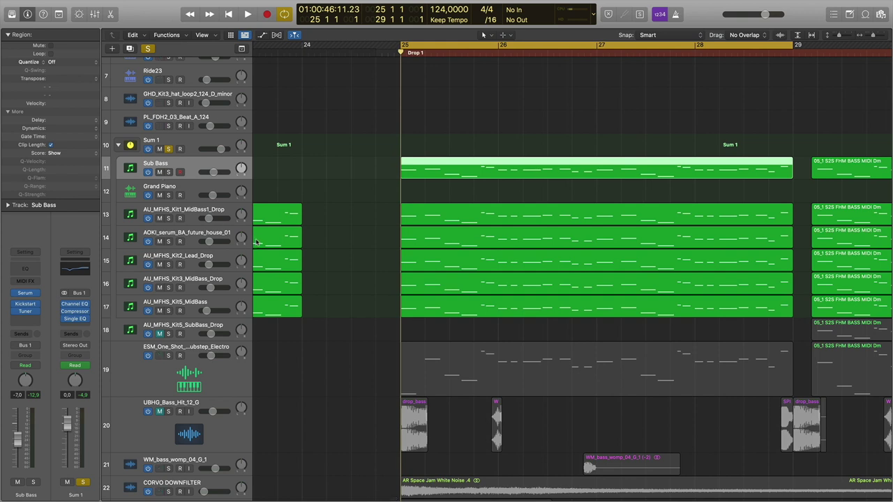
Solo the Sub Bass track, enlarge its height, and duplicate it as a second track with the same settings.
{"action": "left_click", "coordinate": [169, 172]}
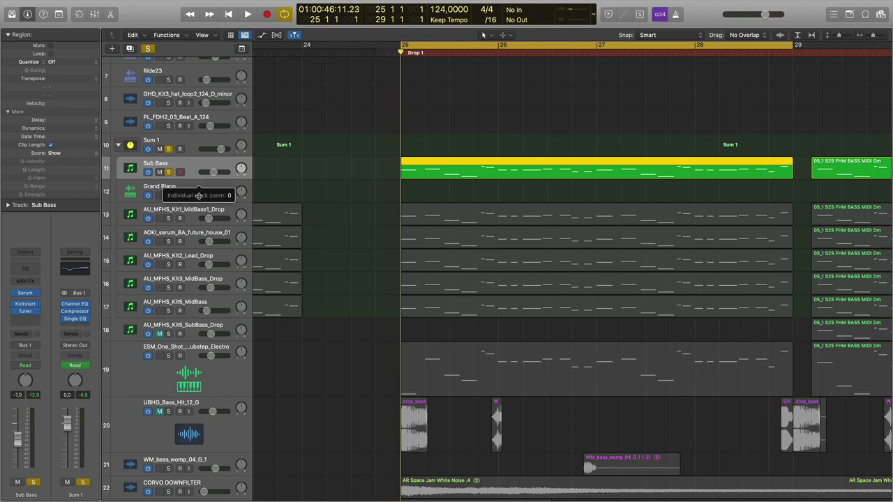
{"action": "left_click_drag", "start_coordinate": [200, 182], "coordinate": [201, 240]}
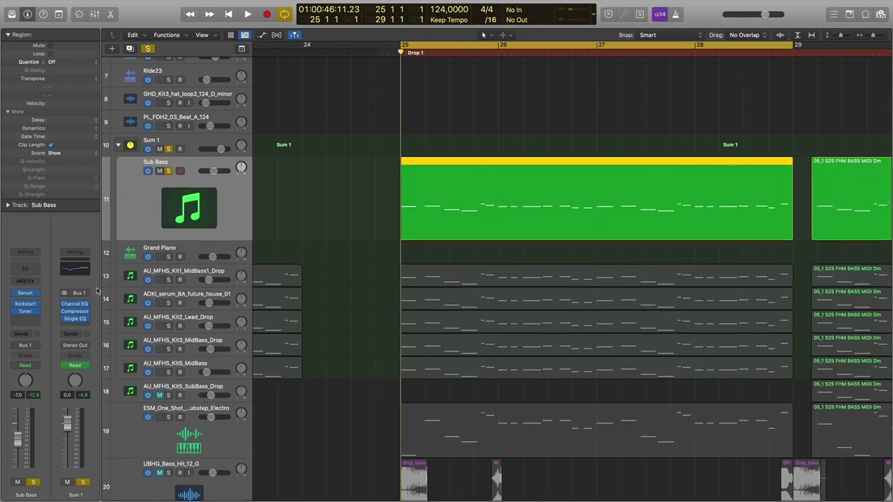
{"action": "mouse_move", "coordinate": [26, 295]}
{"action": "key", "text": "super+d"}
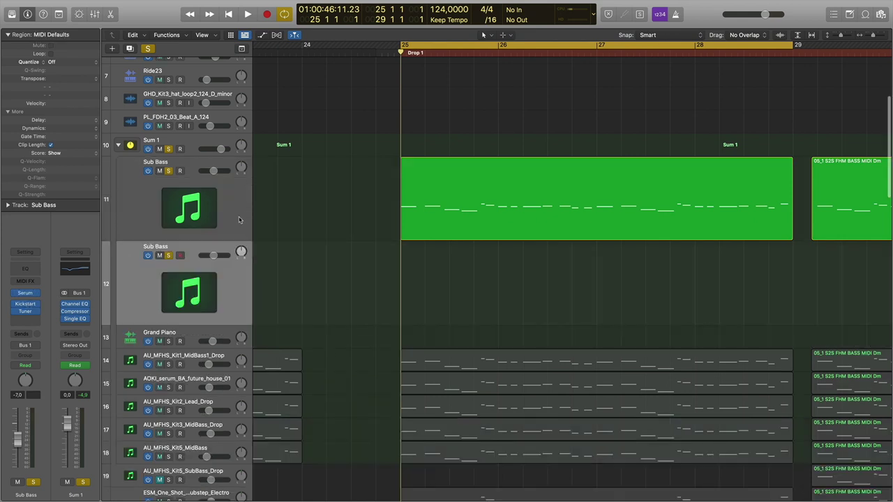
{"action": "left_click", "coordinate": [245, 208]}
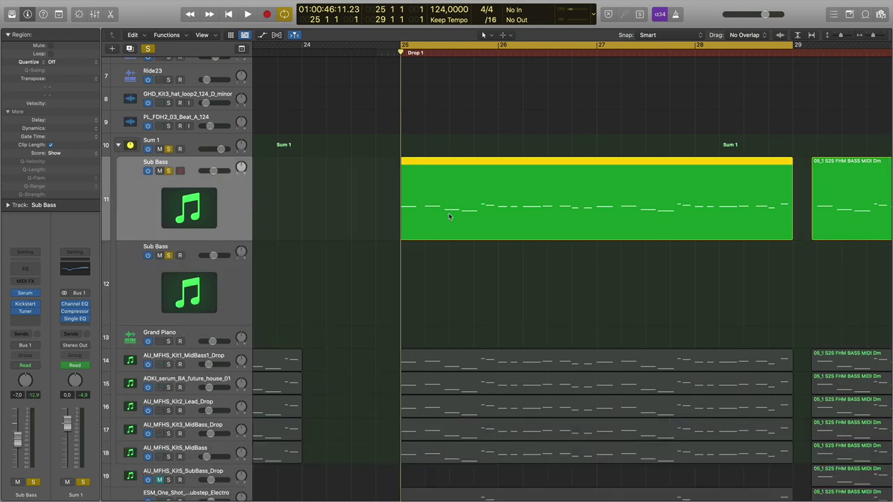
Insert a Channel EQ after Tuner on the original Sub Bass track.
{"action": "left_click", "coordinate": [37, 321]}
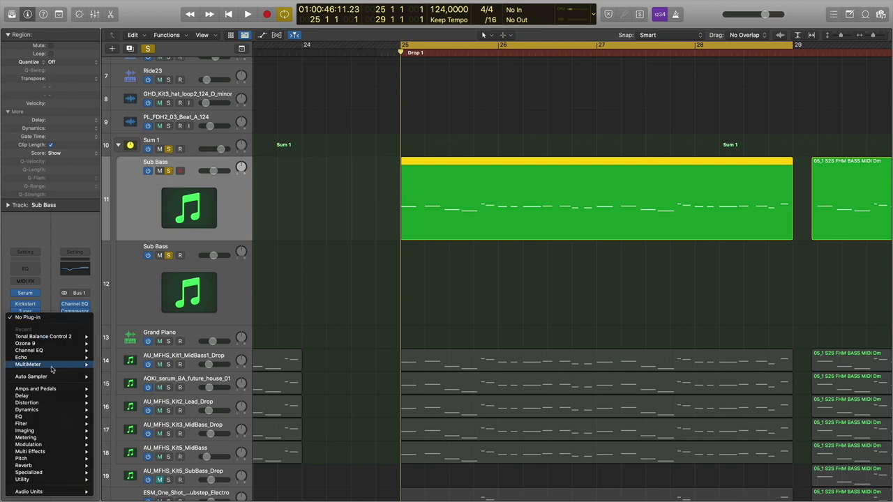
{"action": "mouse_move", "coordinate": [77, 350]}
{"action": "left_click", "coordinate": [129, 352]}
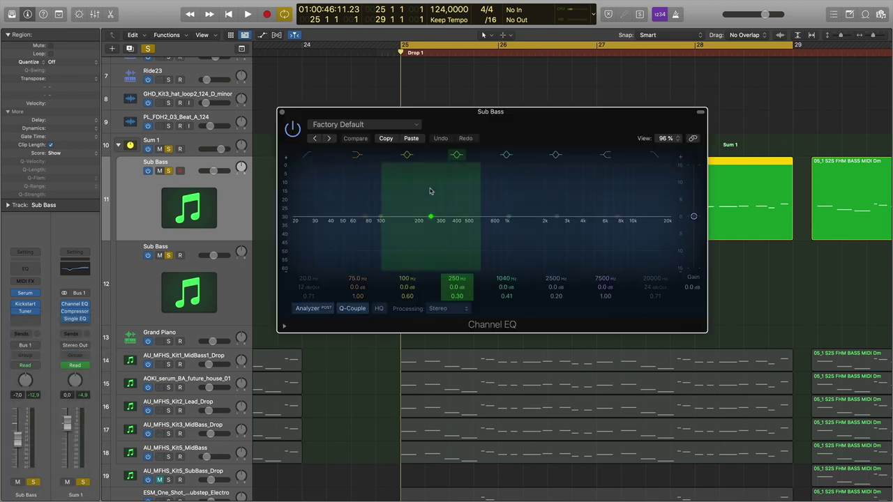
{"action": "left_click_drag", "start_coordinate": [512, 114], "coordinate": [542, 137]}
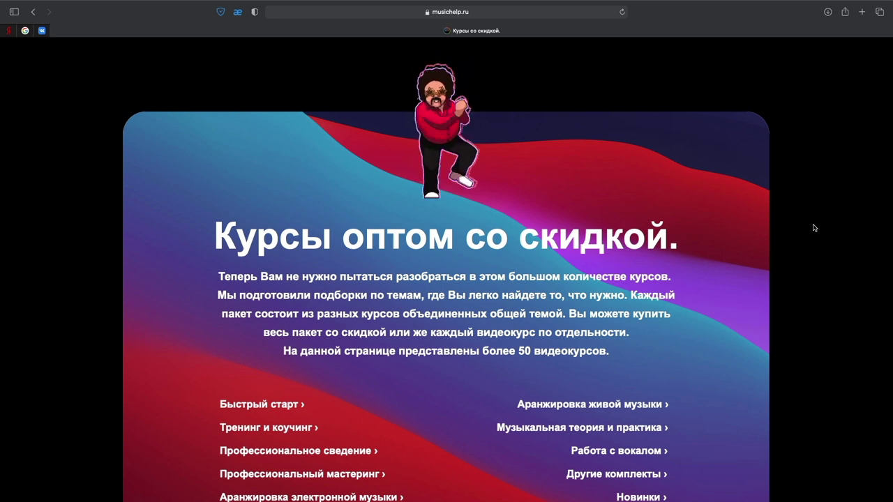
Switch to the browser and look through the discounted course packages on musichelp.ru, from live music arrangement through music theory to vocals.
{"action": "scroll", "coordinate": [813, 228], "scroll_direction": "down", "scroll_amount": 4}
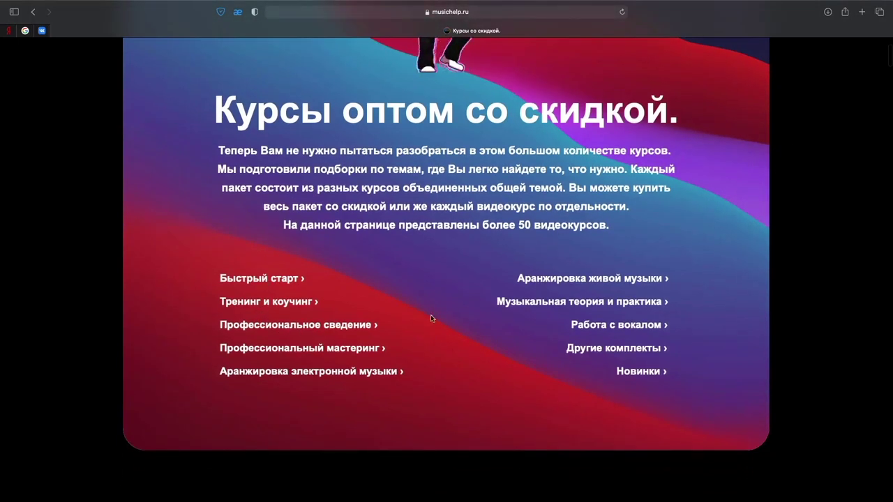
{"action": "left_click", "coordinate": [560, 287]}
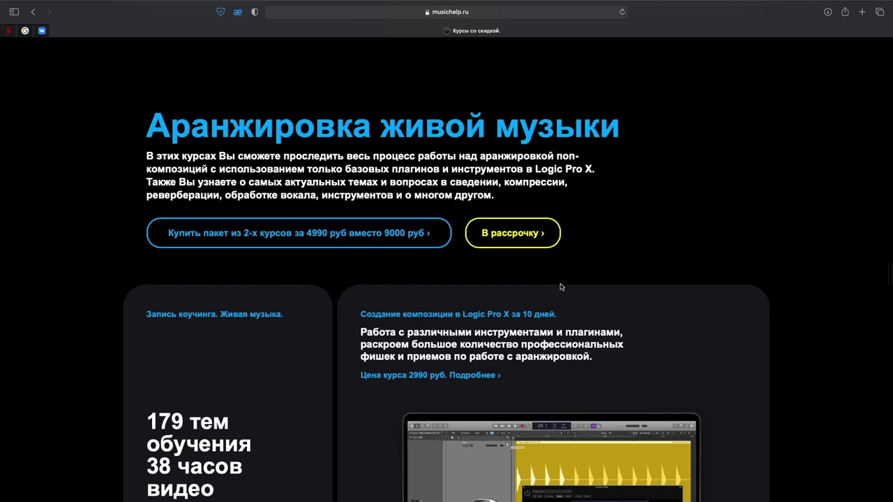
{"action": "scroll", "coordinate": [545, 285], "scroll_direction": "down", "scroll_amount": 2}
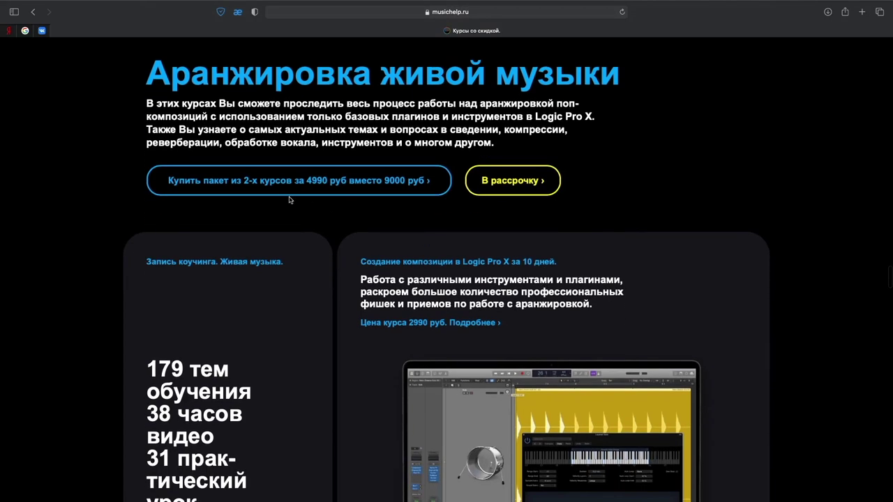
{"action": "scroll", "coordinate": [299, 318], "scroll_direction": "down", "scroll_amount": 5}
{"action": "scroll", "coordinate": [389, 340], "scroll_direction": "down", "scroll_amount": 8}
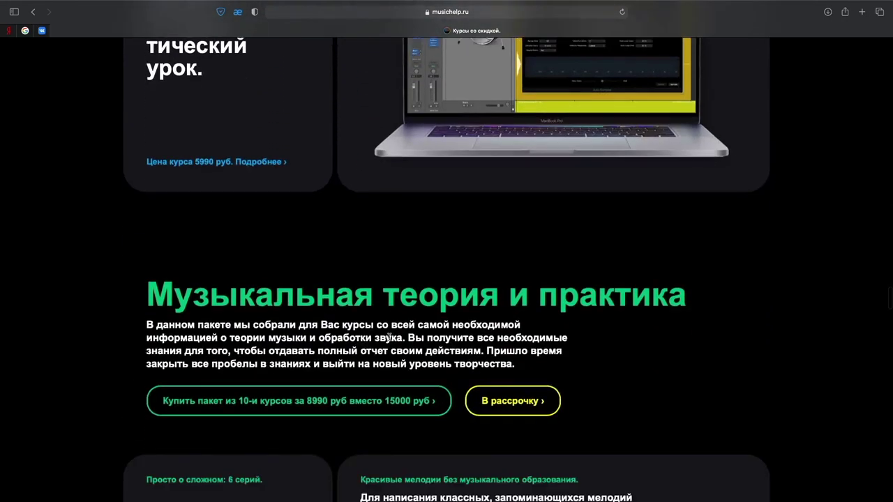
{"action": "scroll", "coordinate": [265, 241], "scroll_direction": "down", "scroll_amount": 10}
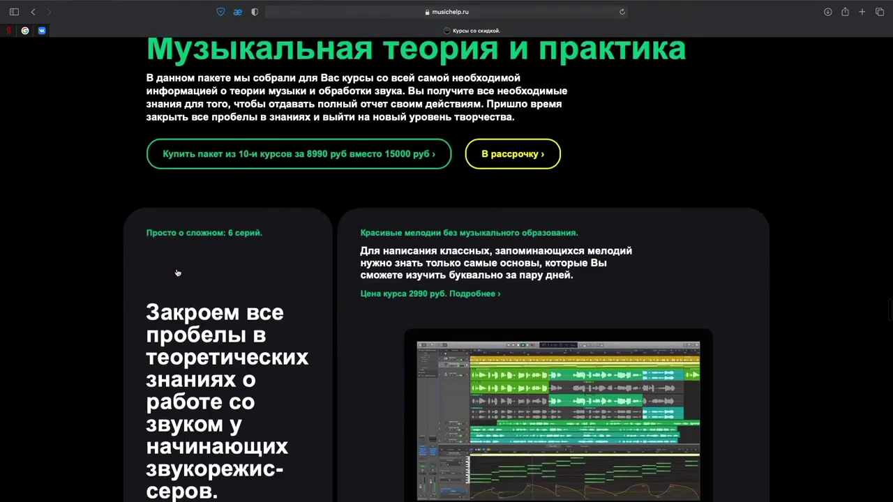
{"action": "scroll", "coordinate": [208, 281], "scroll_direction": "down", "scroll_amount": 12}
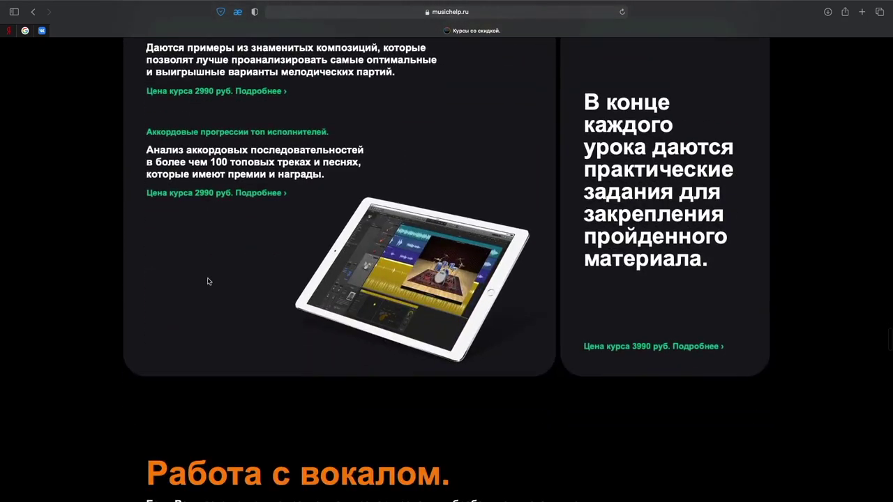
{"action": "scroll", "coordinate": [209, 281], "scroll_direction": "down", "scroll_amount": 2}
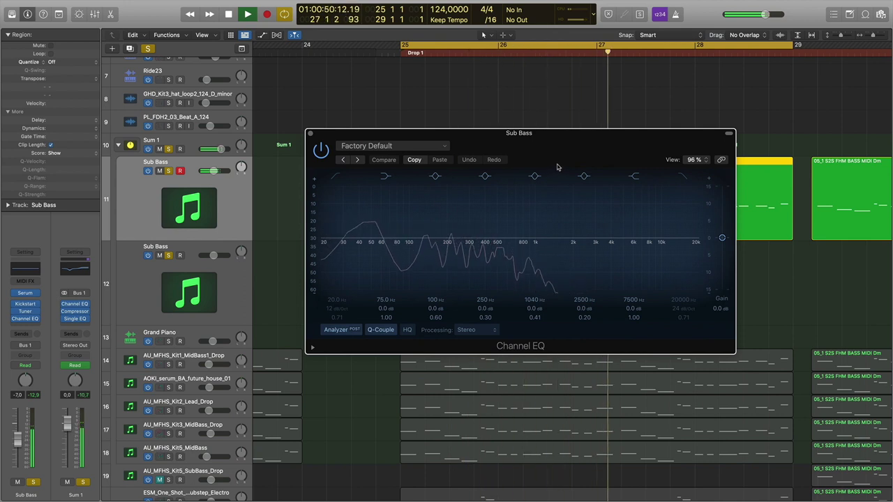
Stop playback, close the Channel EQ, and copy the Sub Bass region at bar 25 to the duplicated track, unsoloing the original.
{"action": "key", "text": "space"}
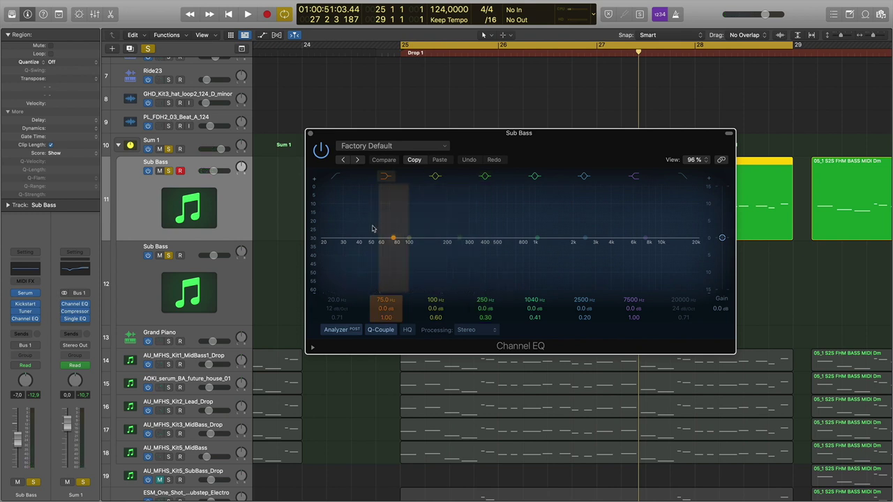
{"action": "left_click", "coordinate": [311, 133]}
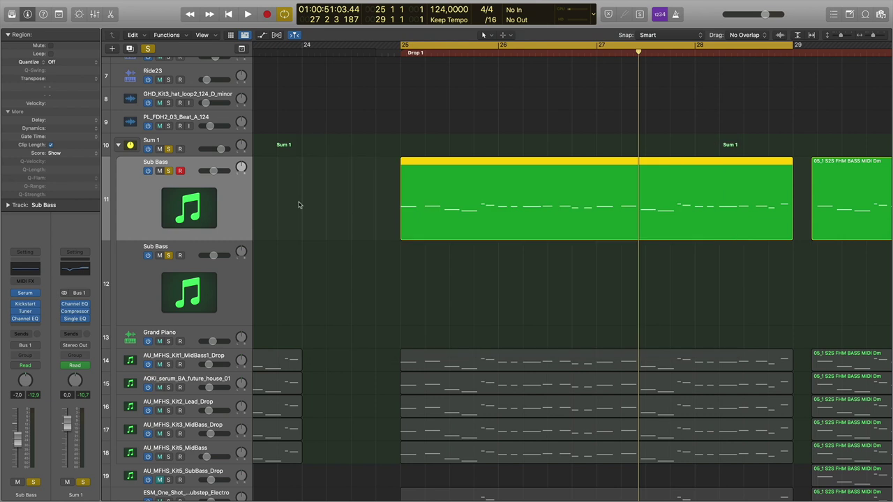
{"action": "left_click_drag", "start_coordinate": [447, 208], "coordinate": [429, 280], "text": "alt"}
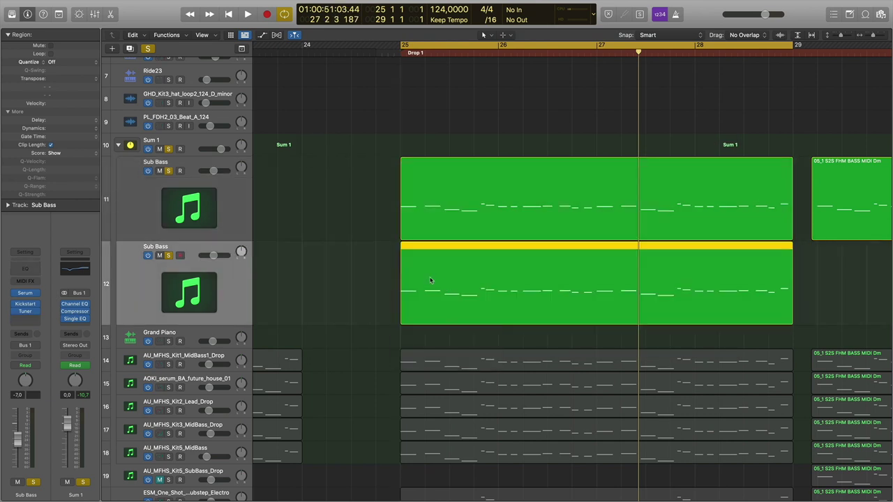
{"action": "left_click", "coordinate": [168, 172]}
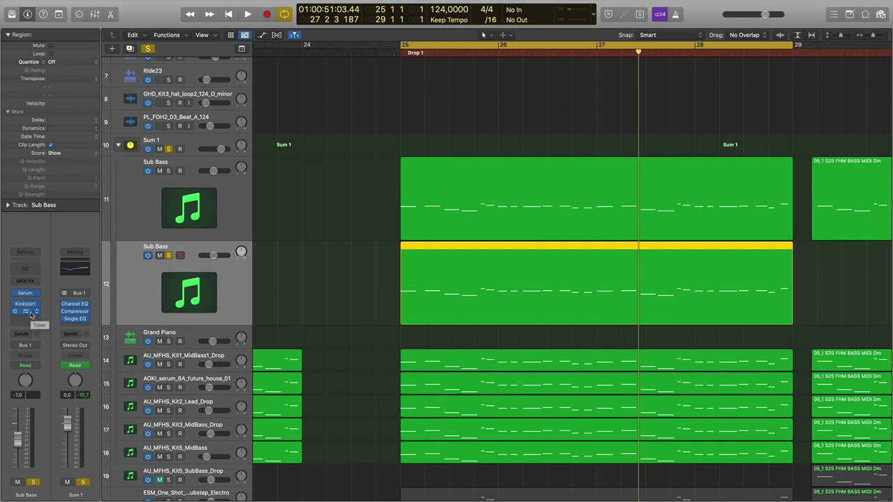
Replace Serum with Alchemy on the duplicated Sub Bass track and initialize the Alchemy preset.
{"action": "left_click", "coordinate": [31, 293]}
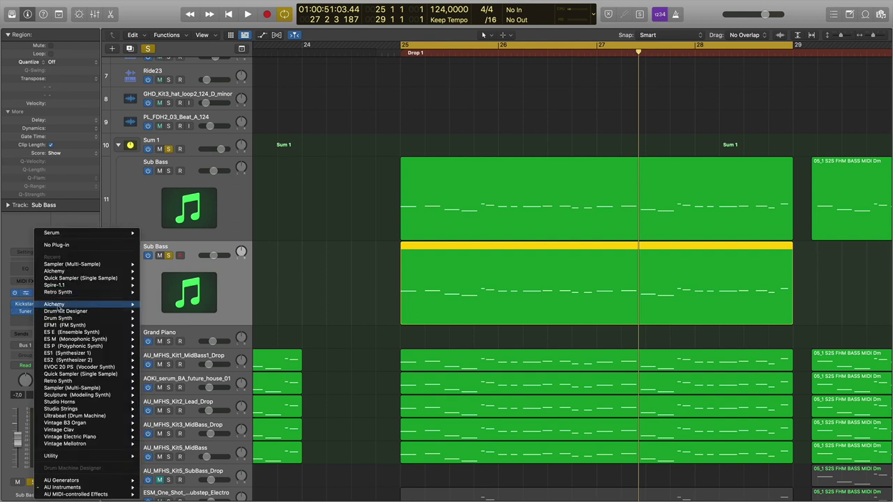
{"action": "left_click", "coordinate": [153, 306]}
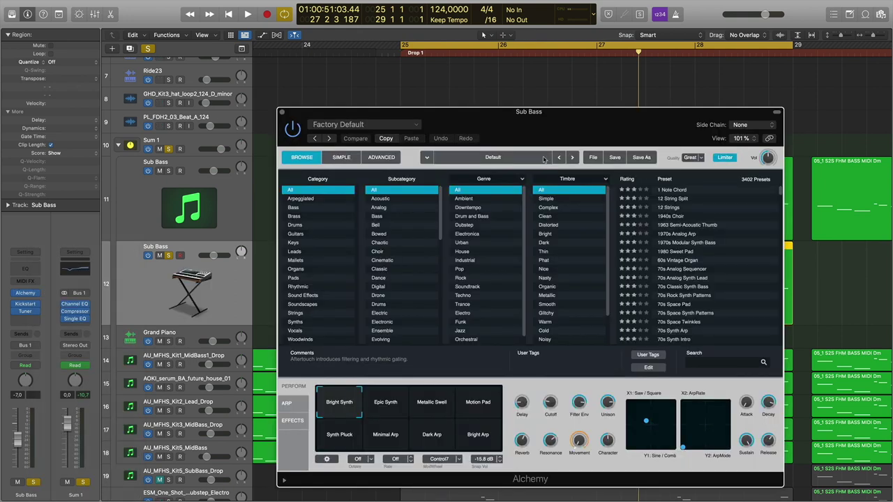
{"action": "left_click", "coordinate": [592, 158]}
{"action": "left_click", "coordinate": [614, 182]}
Load the basic Sine VA waveform into Alchemy's source A.
{"action": "left_click", "coordinate": [357, 191]}
{"action": "mouse_move", "coordinate": [349, 209]}
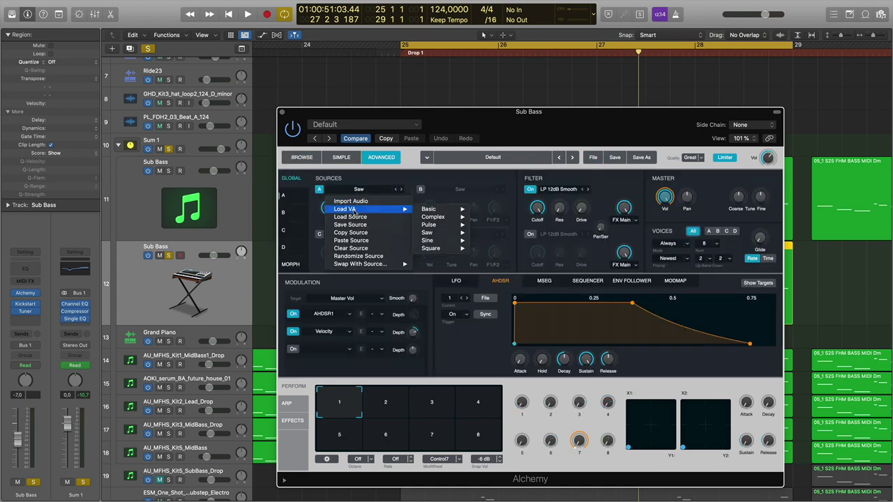
{"action": "mouse_move", "coordinate": [428, 209]}
{"action": "left_click", "coordinate": [485, 217]}
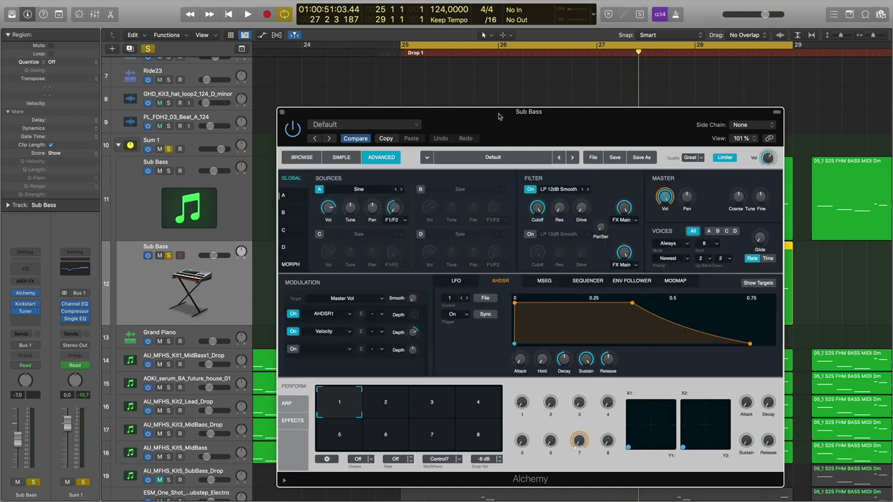
Turn off Sum 1's solo, play the duplicated Sub Bass alone, and set source A's tuning to -12 semis in Alchemy.
{"action": "left_click_drag", "start_coordinate": [500, 113], "coordinate": [568, 110]}
{"action": "key", "text": "space"}
{"action": "left_click_drag", "start_coordinate": [509, 110], "coordinate": [458, 99]}
{"action": "key", "text": "space"}
{"action": "left_click", "coordinate": [169, 150]}
{"action": "key", "text": "space"}
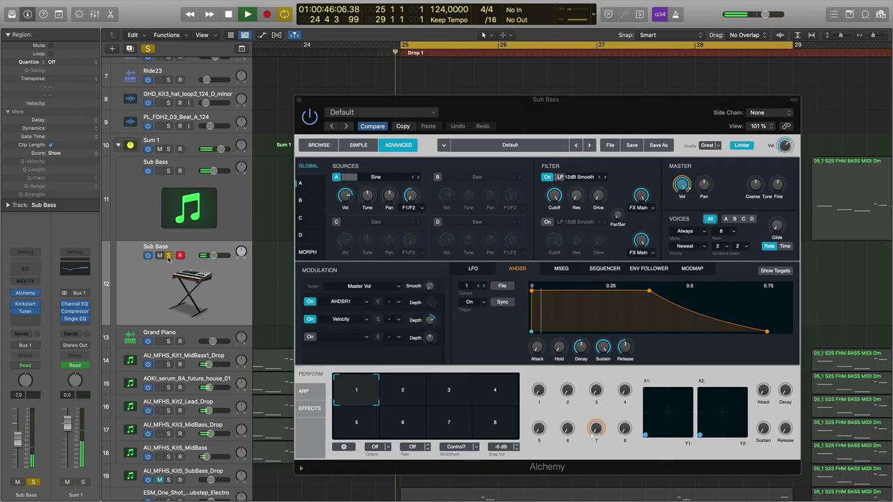
{"action": "left_click_drag", "start_coordinate": [367, 196], "coordinate": [368, 210]}
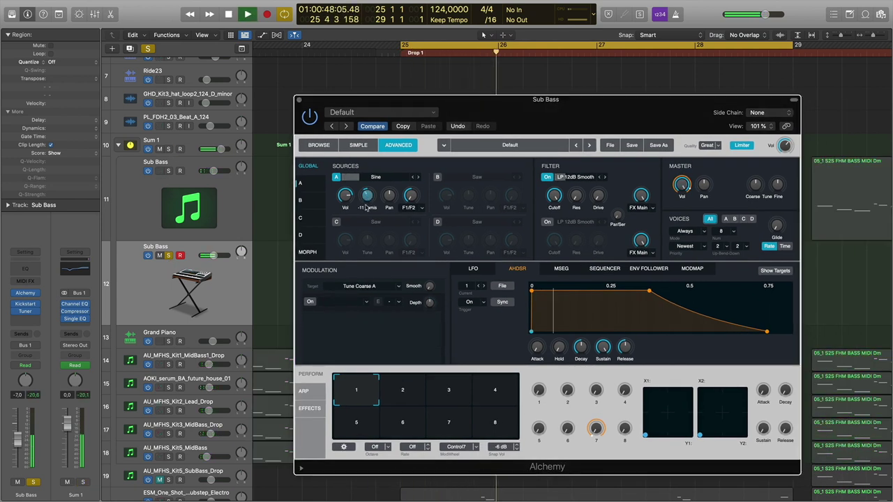
{"action": "key", "text": "space"}
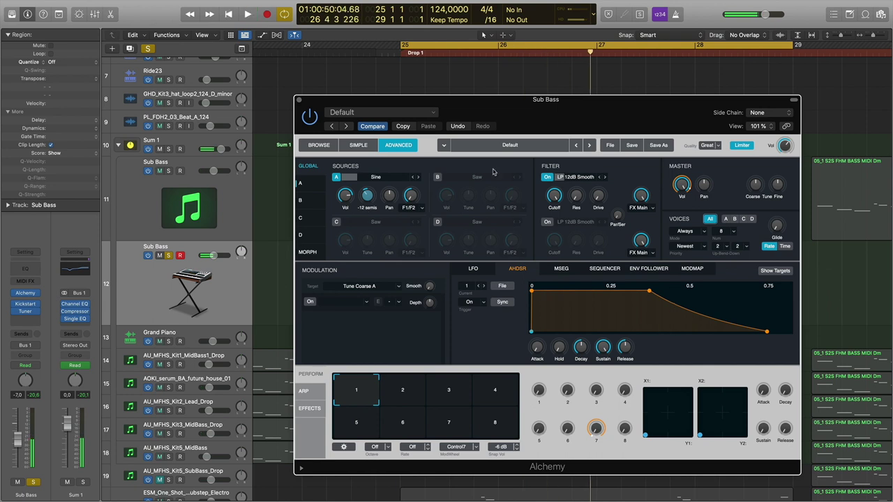
Insert a Channel EQ on the duplicated Sub Bass track and examine the sine's spectrum during playback.
{"action": "left_click", "coordinate": [35, 318]}
{"action": "mouse_move", "coordinate": [88, 337]}
{"action": "key", "text": "space"}
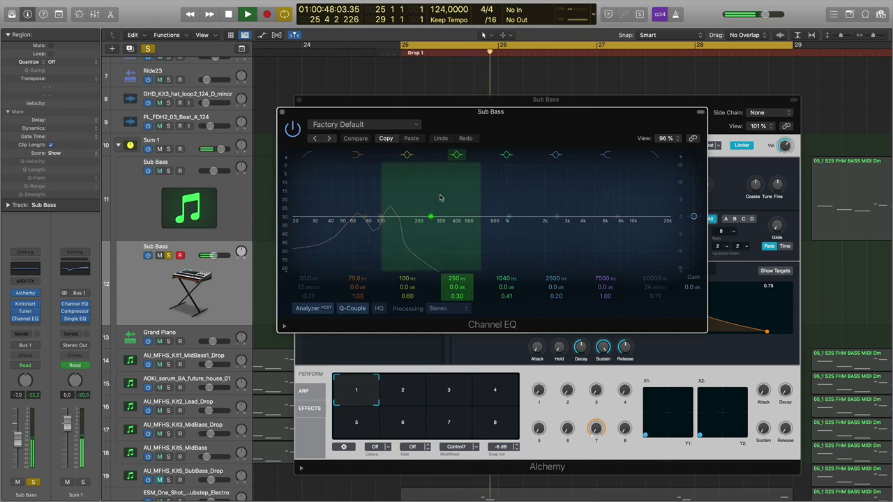
{"action": "key", "text": "space"}
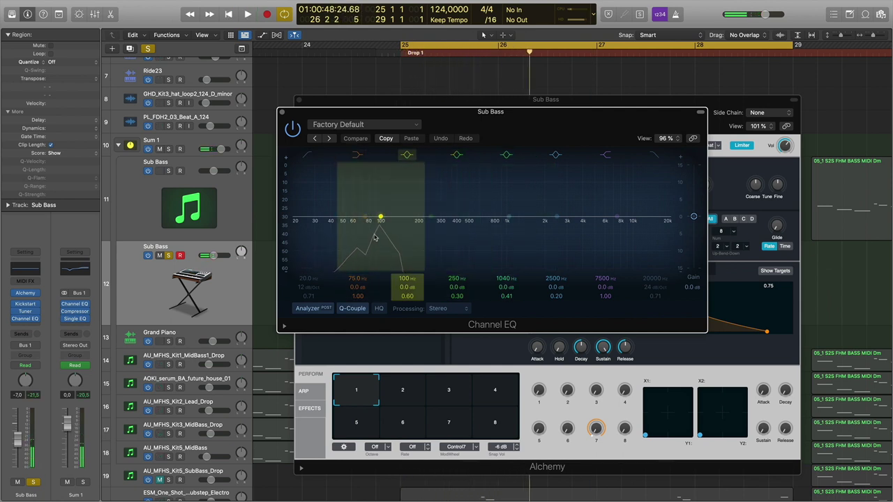
Move the Channel EQ window aside and raise the duplicated Sub Bass track's volume to -3.7 dB.
{"action": "left_click_drag", "start_coordinate": [478, 120], "coordinate": [532, 155]}
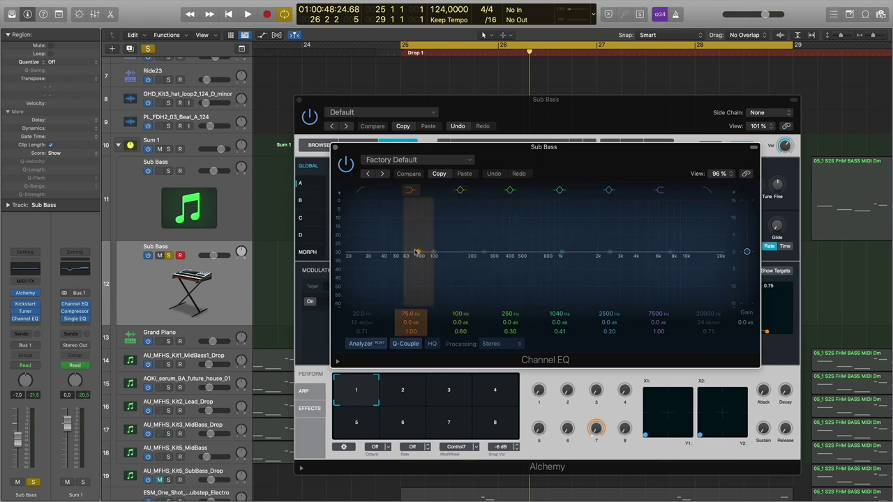
{"action": "left_click", "coordinate": [214, 256]}
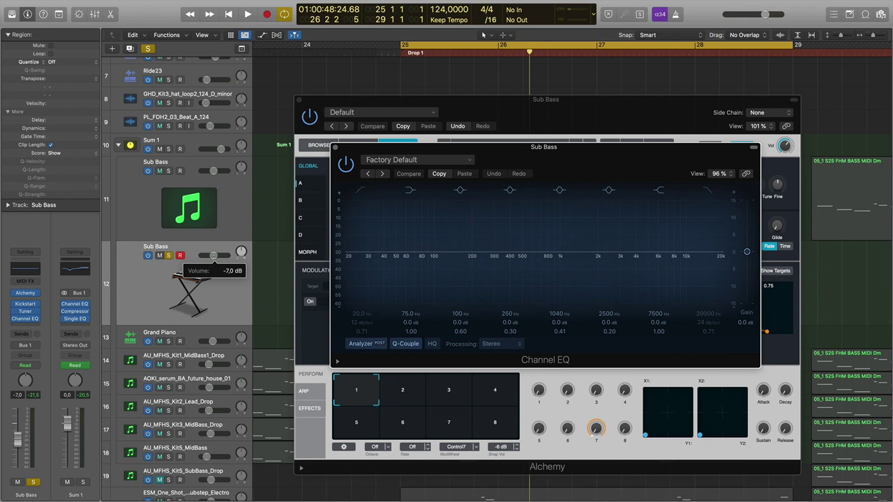
{"action": "left_click_drag", "start_coordinate": [217, 256], "coordinate": [214, 253]}
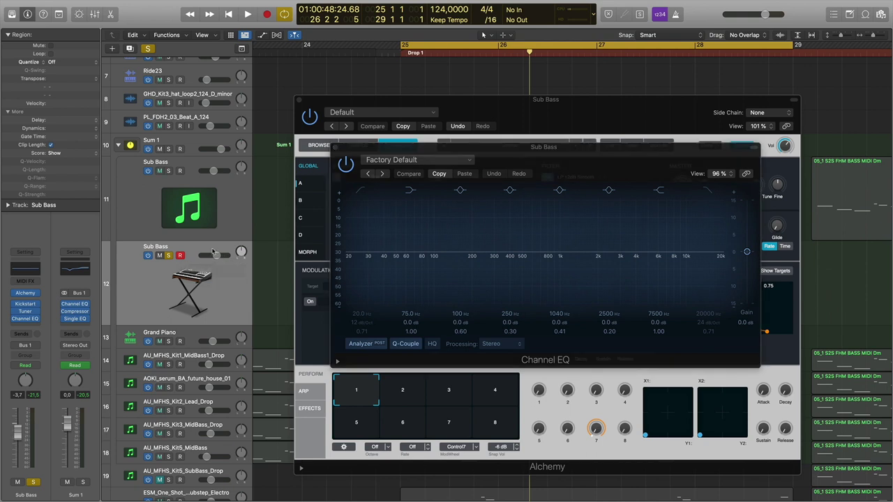
Unsolo the duplicated Sub Bass, mute the original Sub Bass, and play the full drop while toggling the duplicate's mute for comparison.
{"action": "left_click", "coordinate": [168, 255]}
{"action": "left_click", "coordinate": [160, 171]}
{"action": "key", "text": "space"}
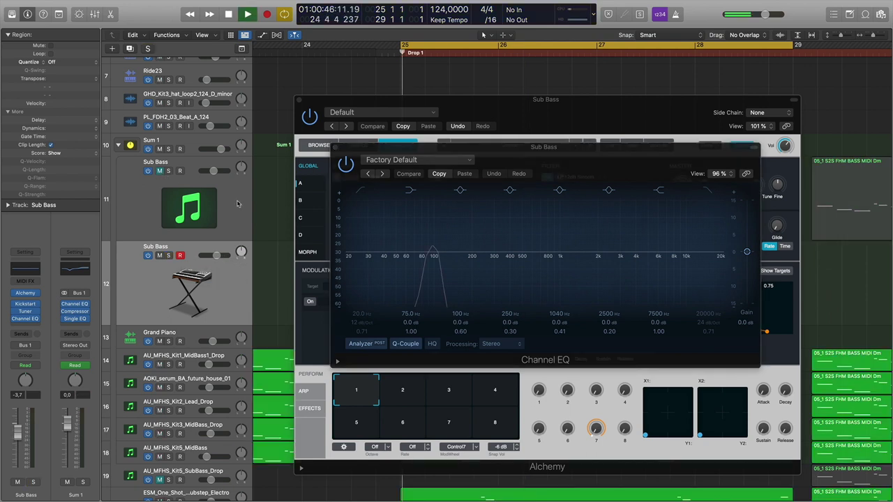
{"action": "left_click", "coordinate": [160, 255]}
{"action": "left_click", "coordinate": [161, 257]}
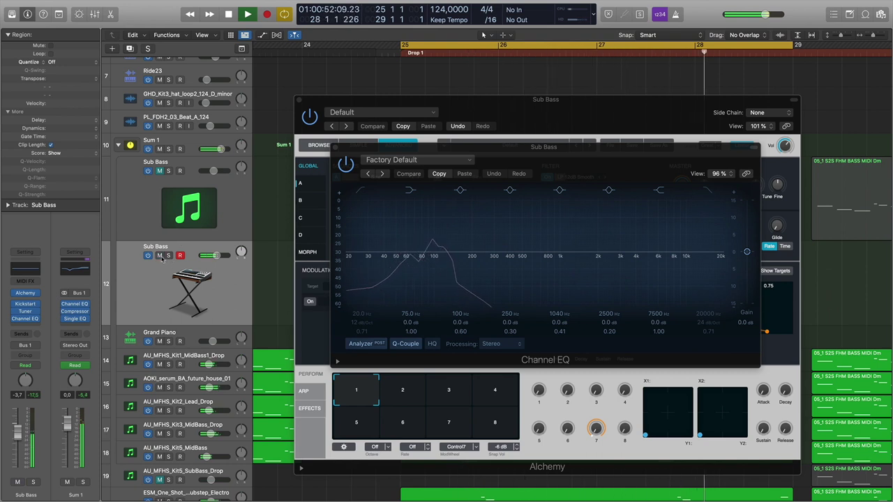
{"action": "key", "text": "space"}
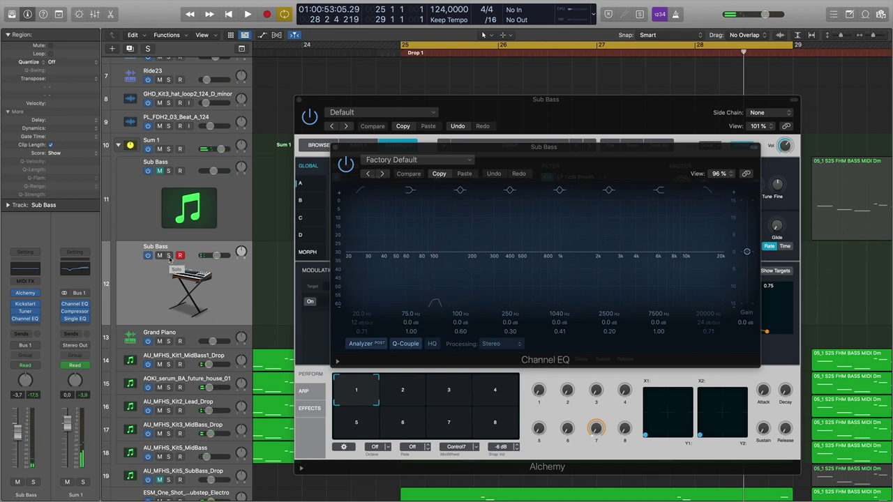
Solo the duplicated Sub Bass, audition a 150 Hz low cut in its Channel EQ, and return the cut to 21.2 Hz.
{"action": "left_click", "coordinate": [161, 172]}
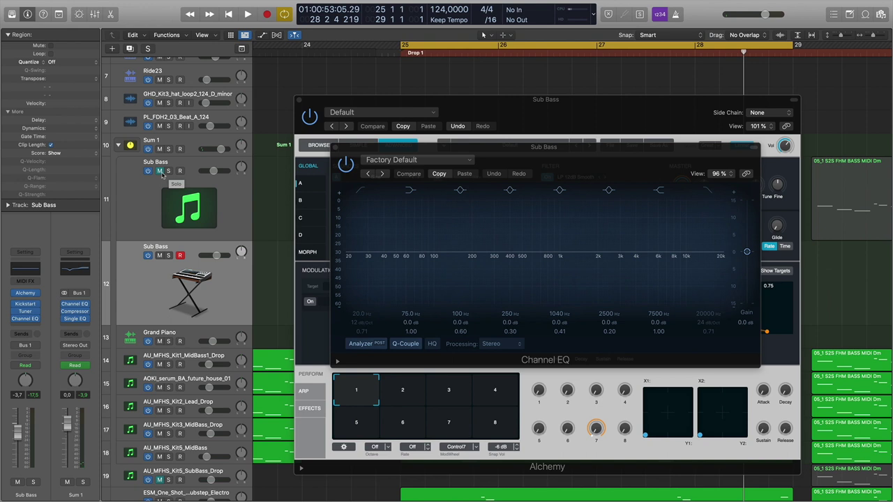
{"action": "left_click", "coordinate": [168, 256]}
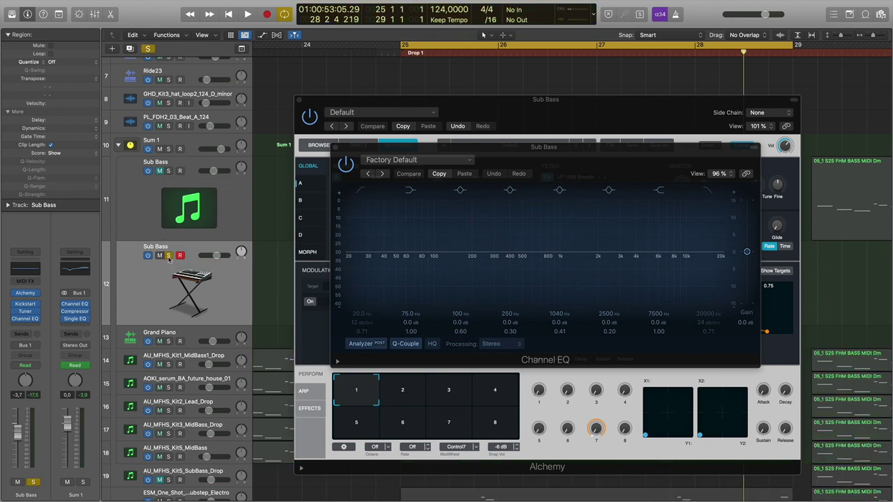
{"action": "left_click", "coordinate": [362, 191]}
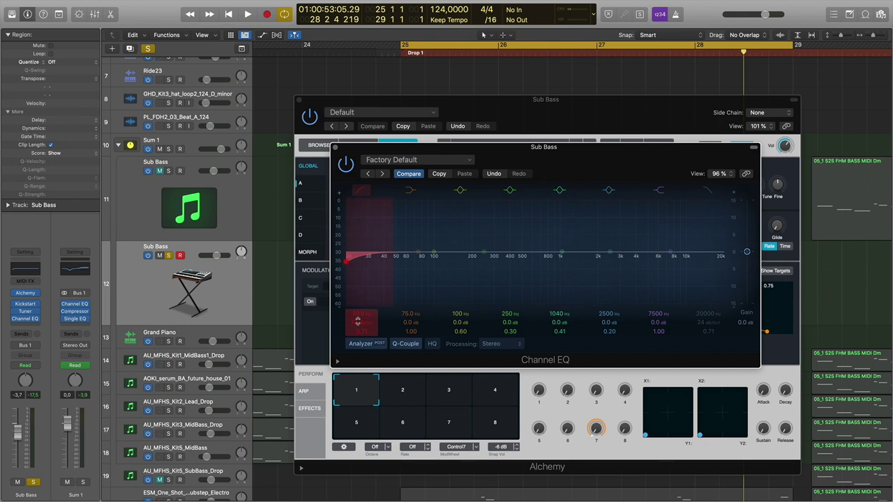
{"action": "left_click_drag", "start_coordinate": [346, 260], "coordinate": [457, 262]}
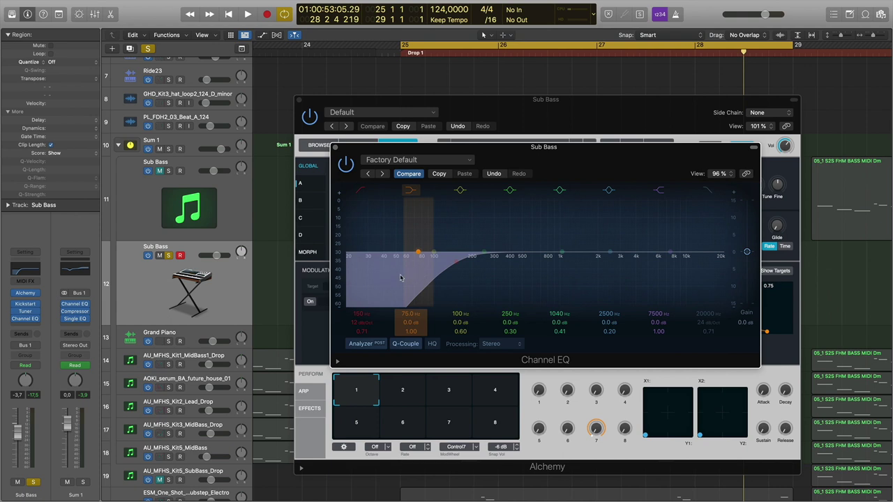
{"action": "key", "text": "space"}
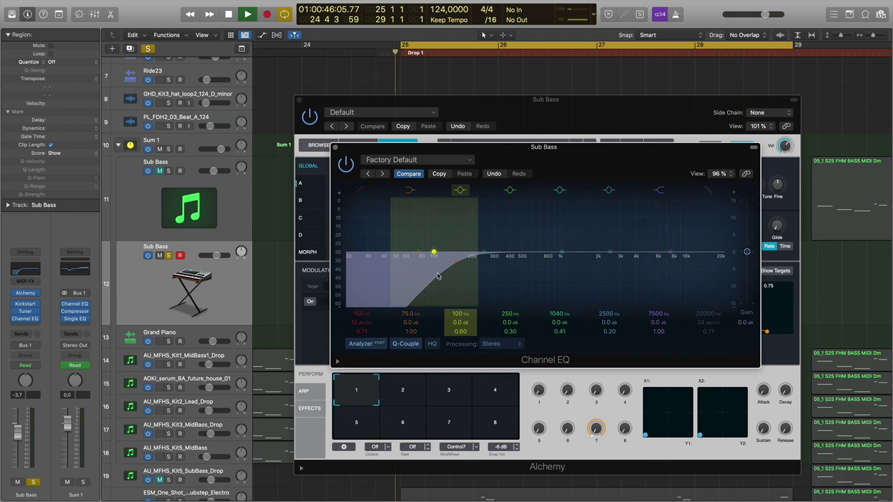
{"action": "key", "text": "space"}
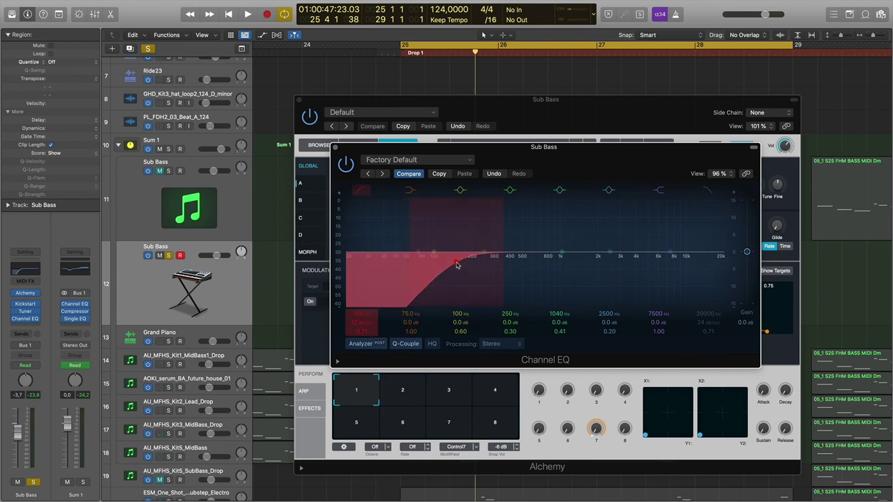
{"action": "left_click_drag", "start_coordinate": [457, 265], "coordinate": [15, 271]}
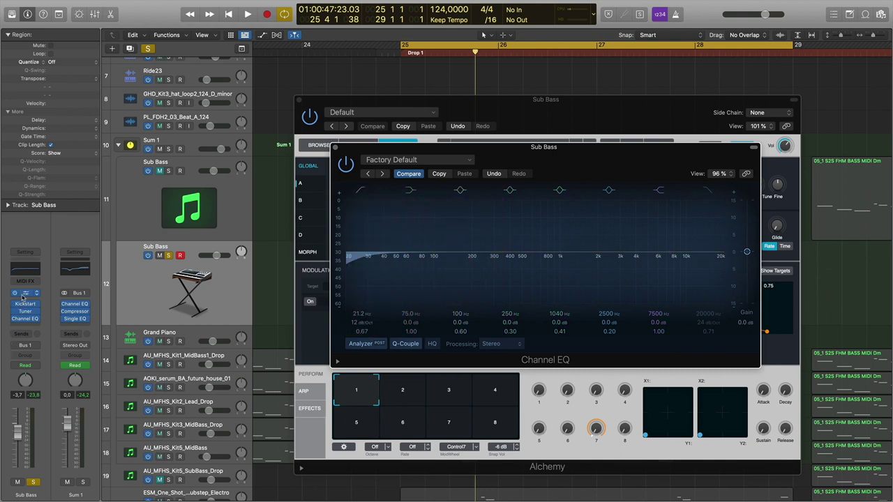
Load the basic Square VA waveform into source A of Alchemy on the duplicated Sub Bass track.
{"action": "left_click", "coordinate": [24, 293]}
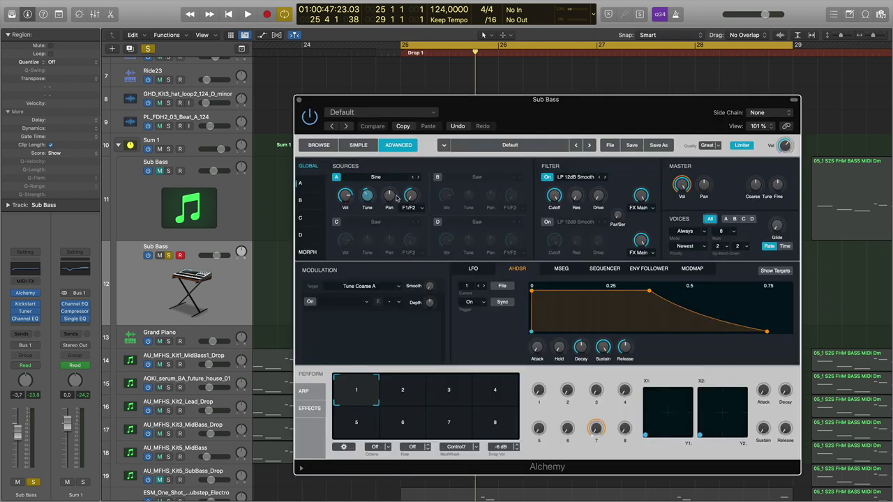
{"action": "left_click", "coordinate": [380, 179]}
{"action": "mouse_move", "coordinate": [391, 196]}
{"action": "mouse_move", "coordinate": [453, 197]}
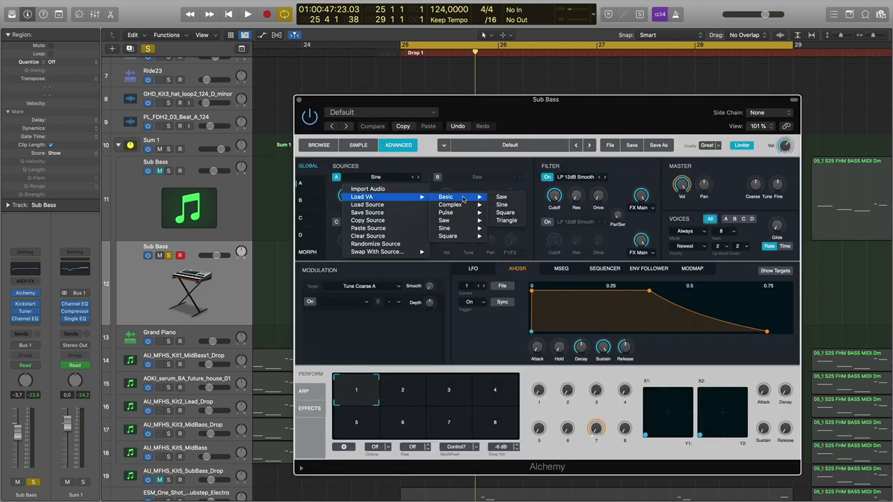
{"action": "left_click", "coordinate": [515, 216]}
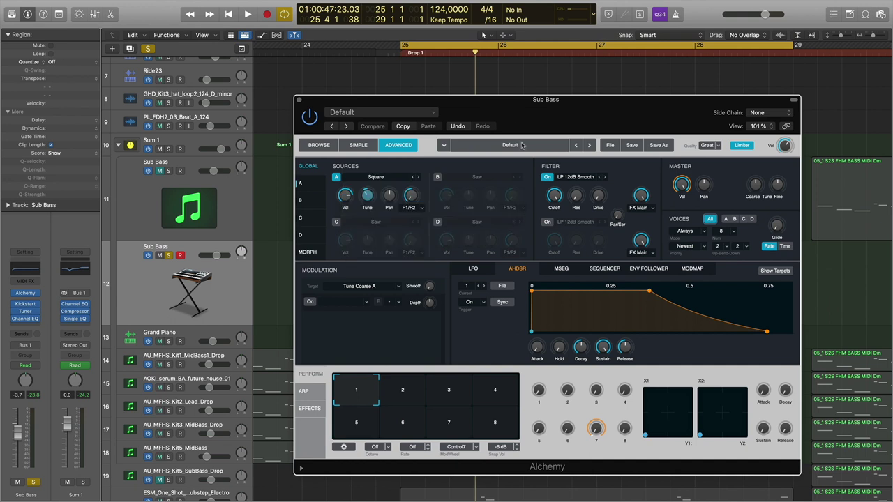
Arrange the Alchemy and Channel EQ windows to show both, and play the square bass to examine its spectrum.
{"action": "left_click_drag", "start_coordinate": [513, 105], "coordinate": [528, 263]}
{"action": "key", "text": "space"}
{"action": "left_click_drag", "start_coordinate": [480, 145], "coordinate": [331, 58]}
{"action": "key", "text": "space"}
{"action": "left_click_drag", "start_coordinate": [629, 270], "coordinate": [628, 212]}
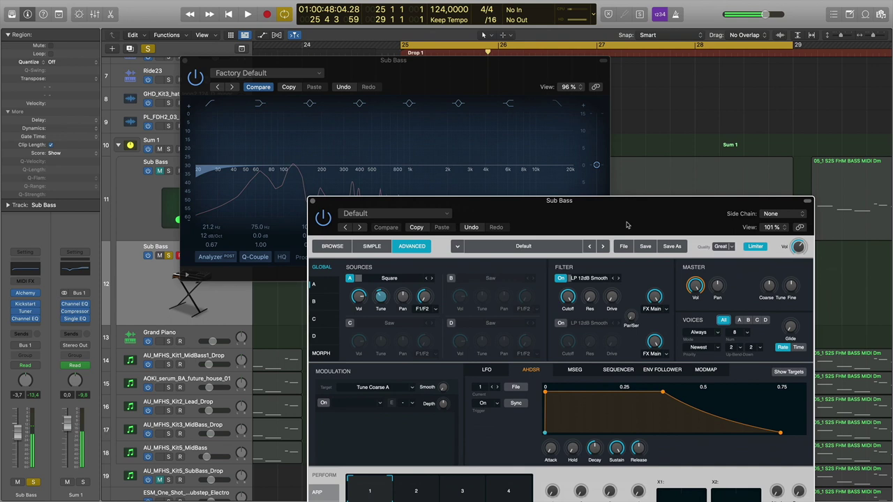
Lower Alchemy's filter 1 cutoff to about 191 Hz while playing the bass and watching its spectrum in Channel EQ.
{"action": "left_click_drag", "start_coordinate": [567, 297], "coordinate": [571, 365]}
{"action": "key", "text": "space"}
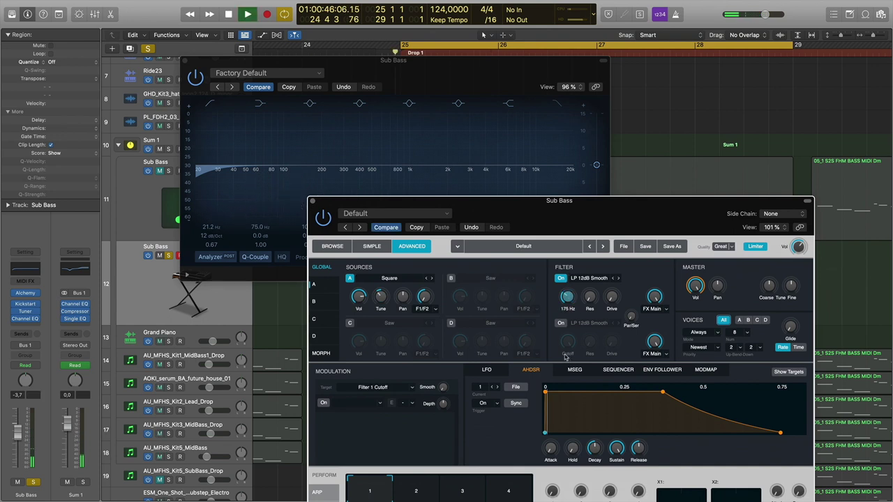
{"action": "left_click_drag", "start_coordinate": [461, 201], "coordinate": [439, 233]}
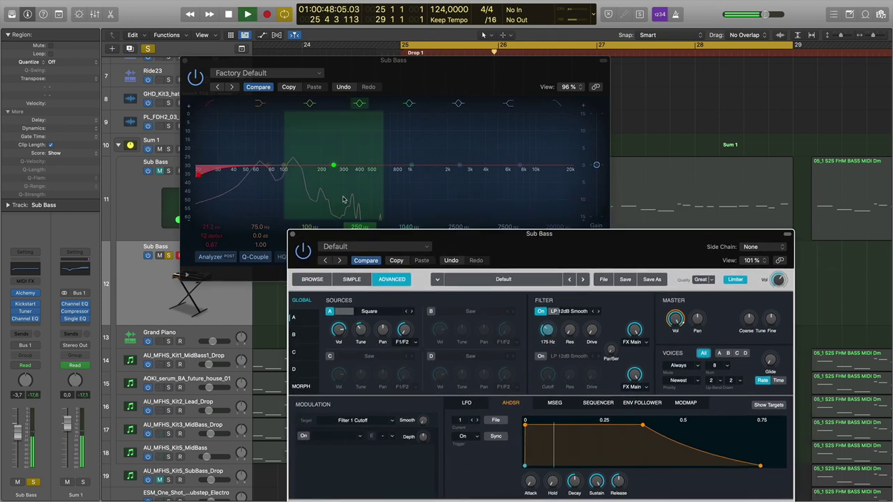
{"action": "left_click_drag", "start_coordinate": [547, 335], "coordinate": [547, 334]}
{"action": "key", "text": "space"}
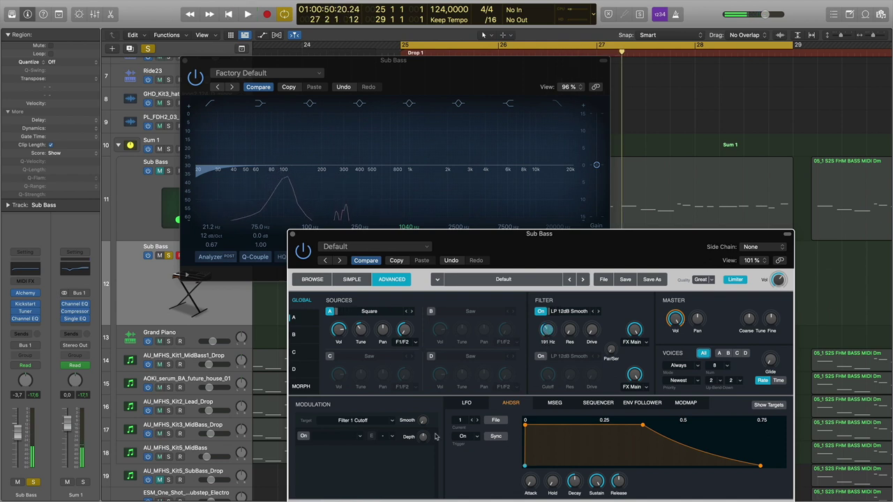
Assign AHDSR2 as the modulator of Filter 1 Cutoff and shape its envelope with a short decay and low sustain.
{"action": "left_click", "coordinate": [361, 439]}
{"action": "mouse_move", "coordinate": [362, 450]}
{"action": "left_click", "coordinate": [416, 461]}
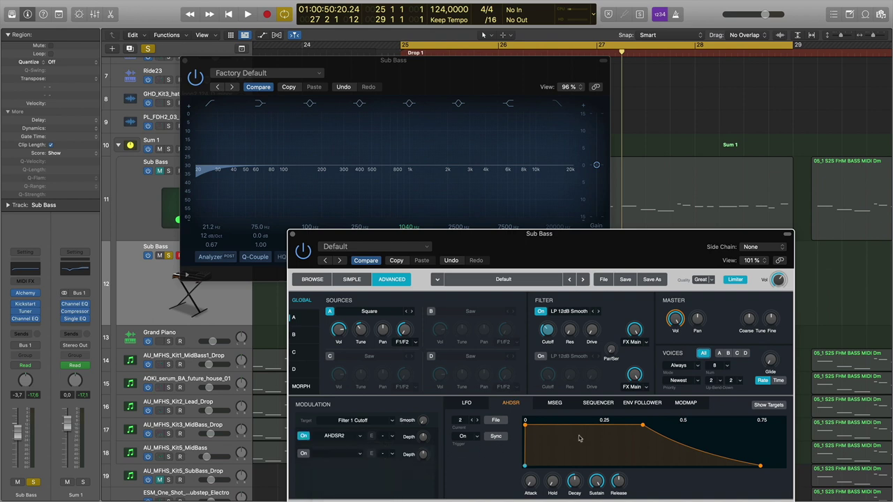
{"action": "left_click_drag", "start_coordinate": [641, 425], "coordinate": [544, 456]}
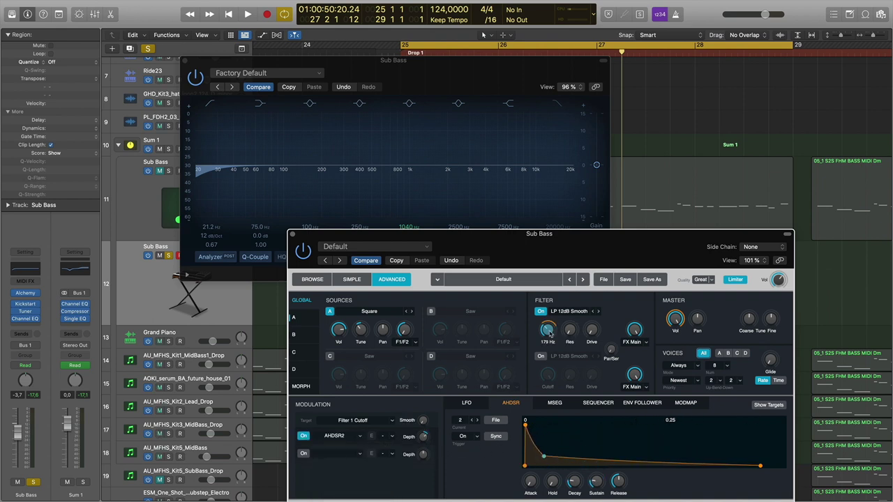
Refine the filter modulation during playback with a slightly longer AHDSR2 decay, an adjusted depth and a cutoff of about 97 Hz.
{"action": "key", "text": "space"}
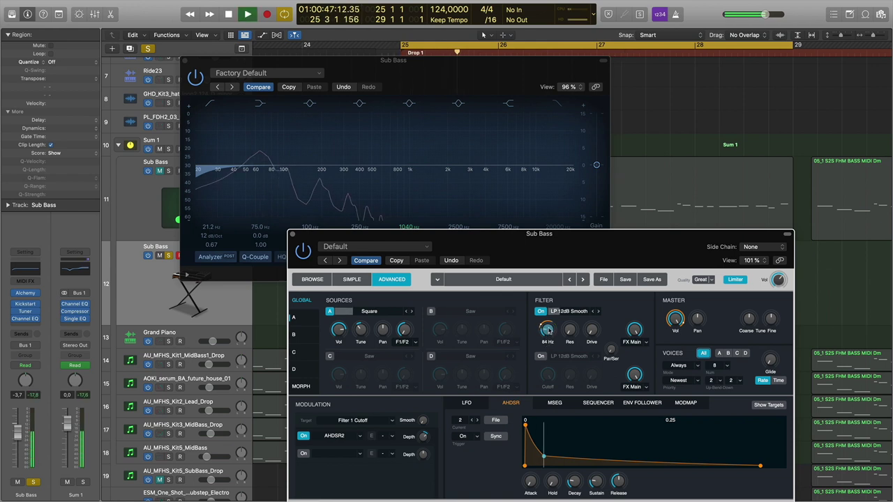
{"action": "left_click_drag", "start_coordinate": [545, 456], "coordinate": [561, 452]}
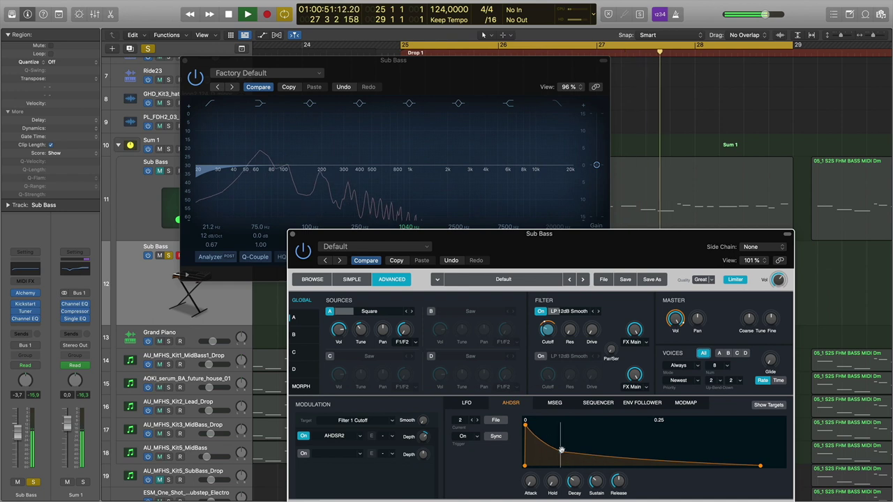
{"action": "left_click_drag", "start_coordinate": [423, 437], "coordinate": [428, 442]}
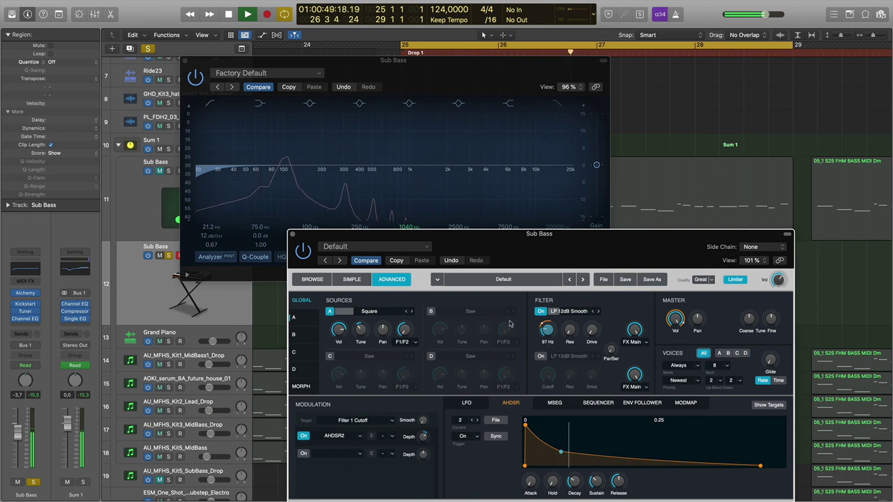
{"action": "key", "text": "space"}
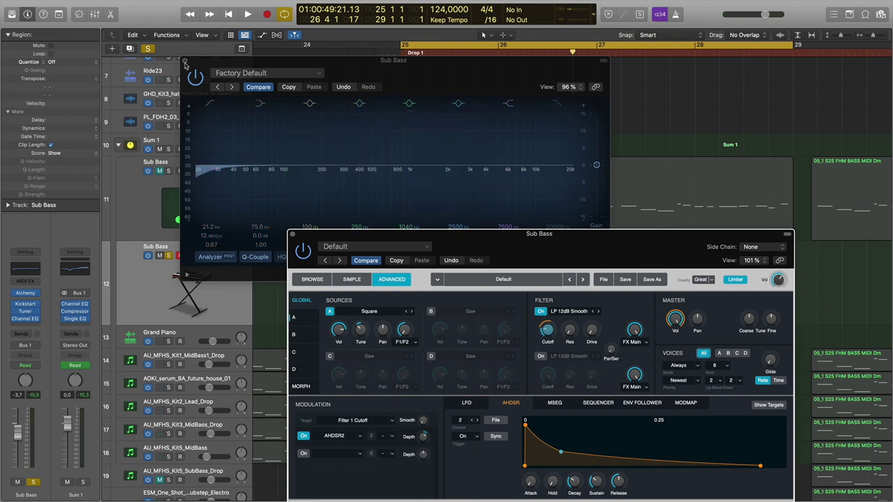
Close both plug-in windows, and solo and play the original Sub Bass from bar 25 instead of the duplicate.
{"action": "left_click", "coordinate": [185, 62]}
{"action": "left_click", "coordinate": [292, 234]}
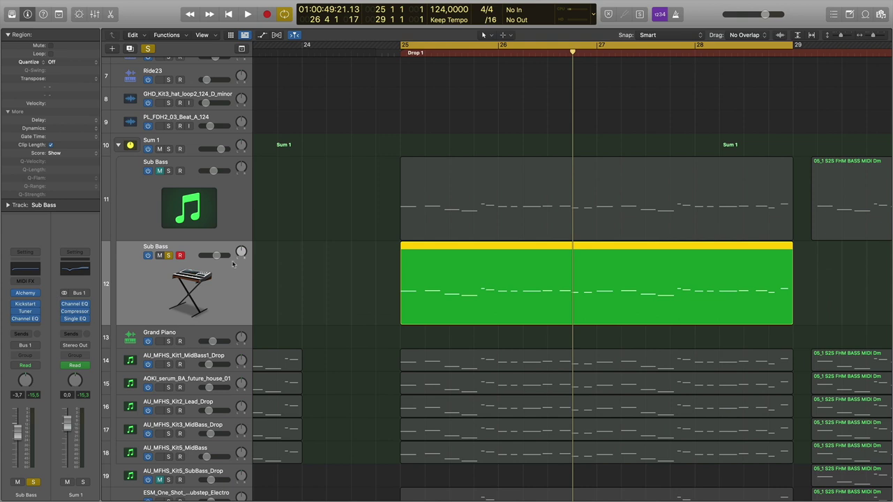
{"action": "left_click", "coordinate": [169, 256]}
{"action": "left_click", "coordinate": [189, 181]}
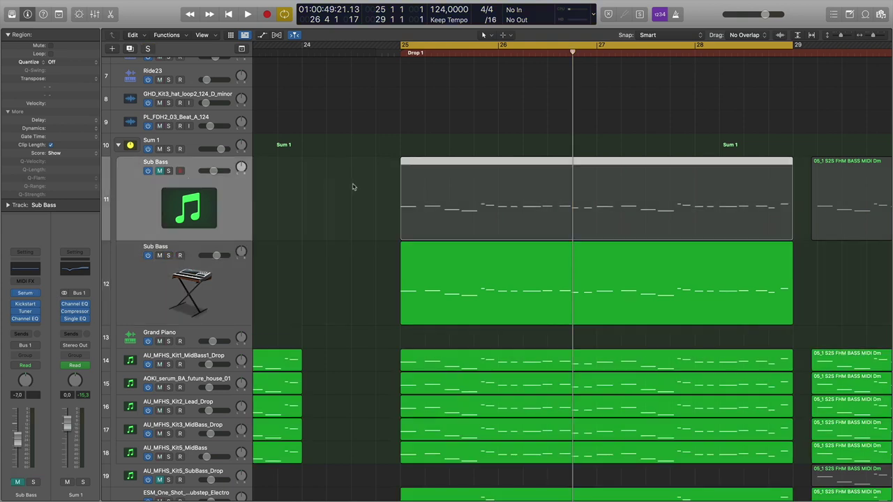
{"action": "left_click", "coordinate": [168, 171]}
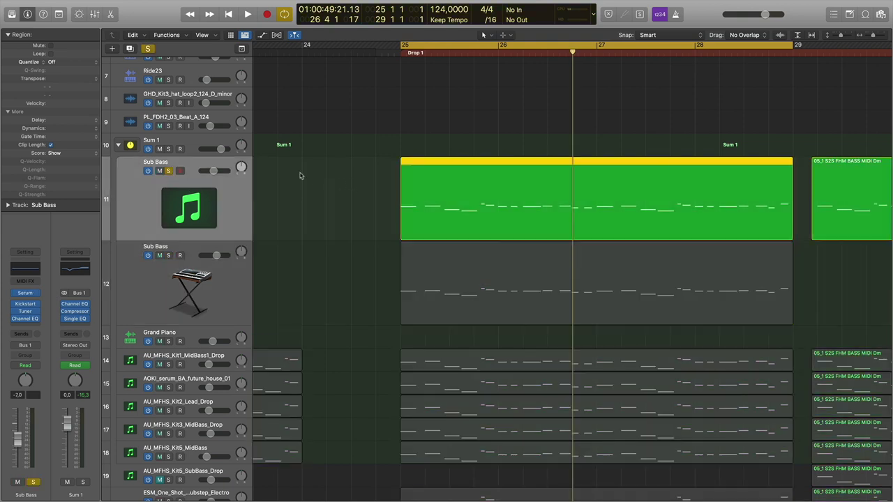
{"action": "left_click", "coordinate": [402, 53]}
{"action": "key", "text": "space"}
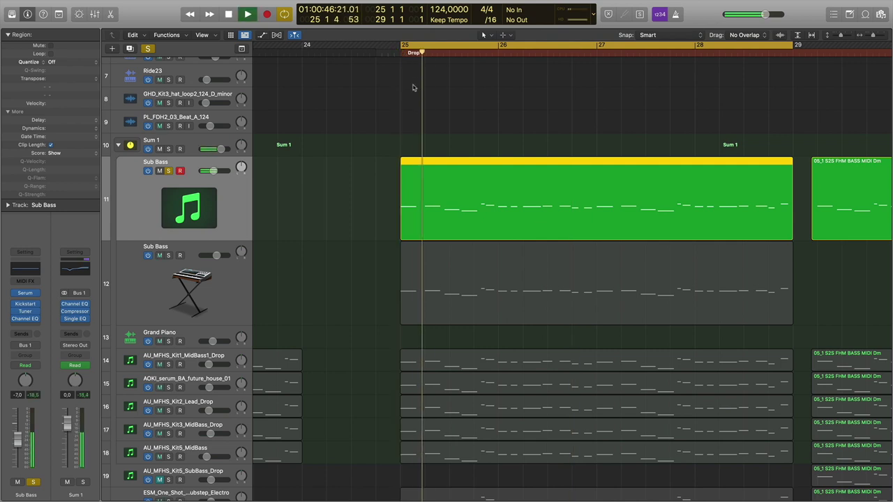
{"action": "key", "text": "space"}
Enable the high cut in the original Sub Bass's Channel EQ at about 65 Hz with a 24 dB/Oct slope and audition it.
{"action": "left_click", "coordinate": [25, 318]}
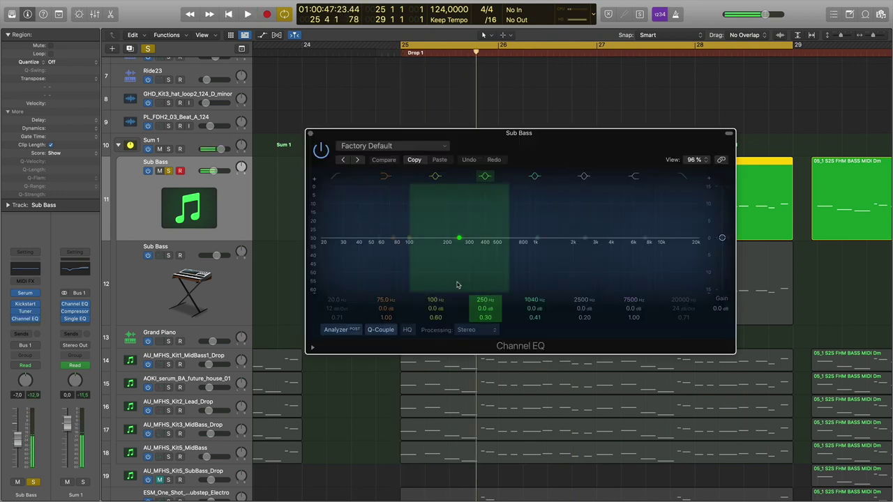
{"action": "left_click", "coordinate": [685, 179]}
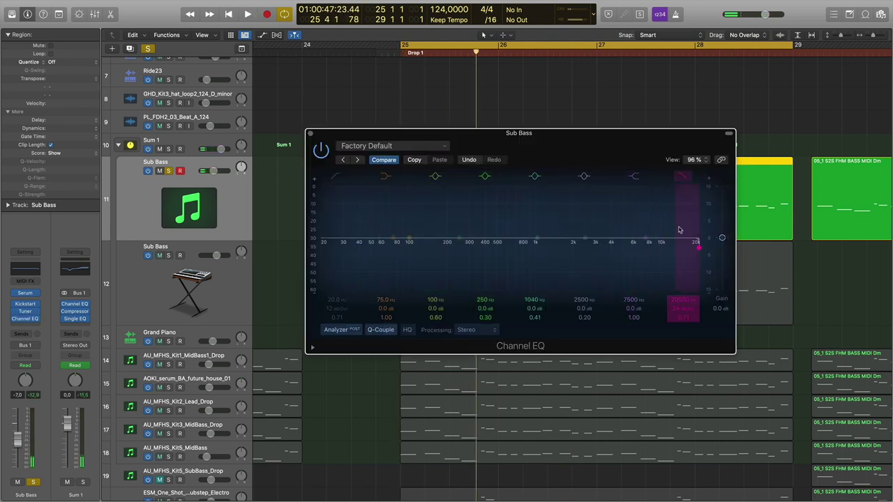
{"action": "left_click_drag", "start_coordinate": [701, 251], "coordinate": [387, 251]}
{"action": "key", "text": "space"}
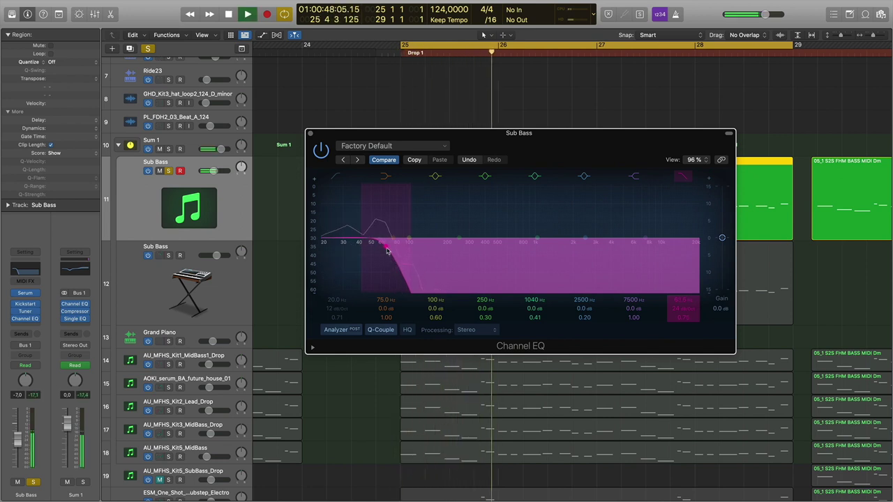
{"action": "key", "text": "space"}
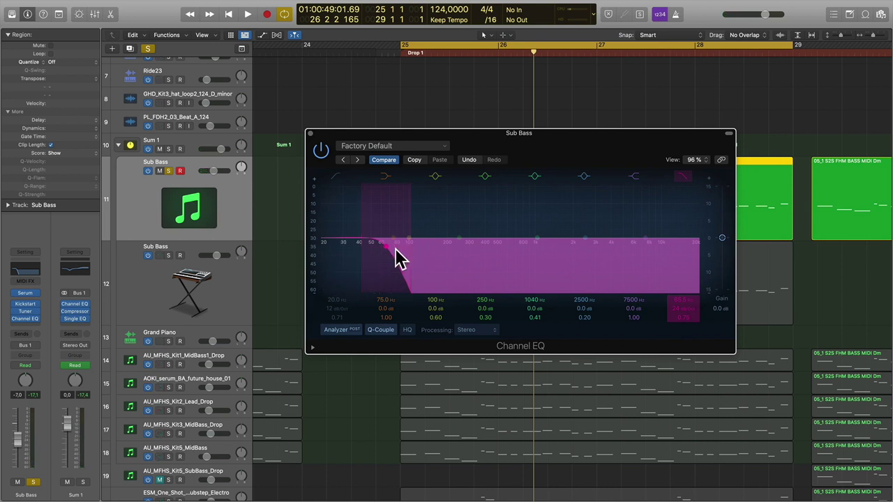
{"action": "left_click_drag", "start_coordinate": [416, 142], "coordinate": [432, 134]}
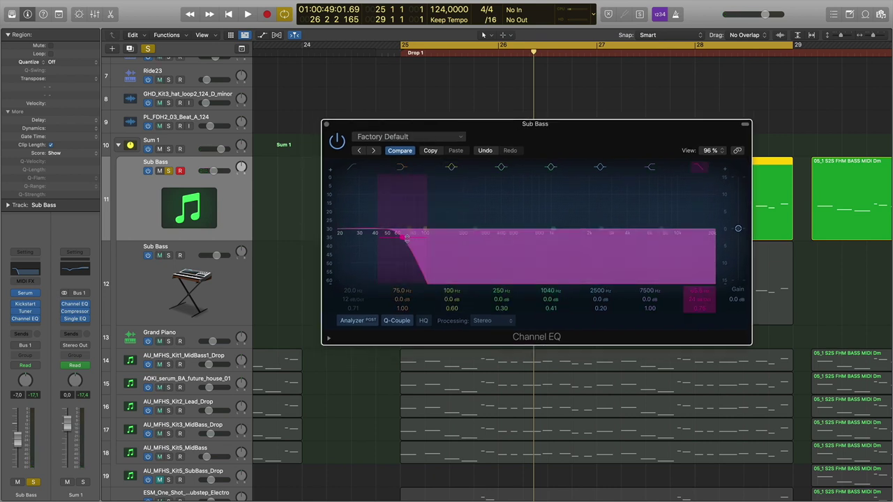
Raise the original Sub Bass's high cut to 78 Hz and play the drop unsoloed with both Sub Bass tracks muted.
{"action": "left_click_drag", "start_coordinate": [401, 240], "coordinate": [412, 241]}
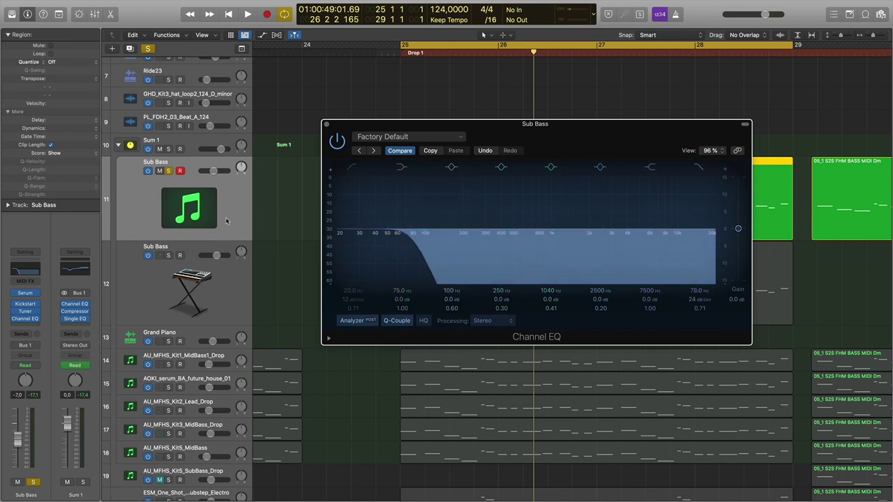
{"action": "left_click", "coordinate": [168, 171]}
{"action": "left_click", "coordinate": [159, 255]}
{"action": "key", "text": "space"}
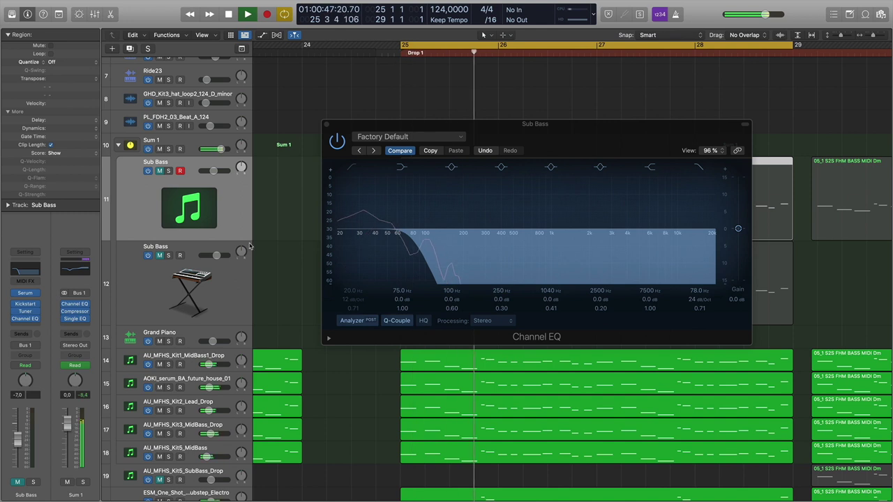
Unmute the original Sub Bass and compare it within the full bass mix with its Channel EQ enabled and bypassed.
{"action": "left_click", "coordinate": [337, 140]}
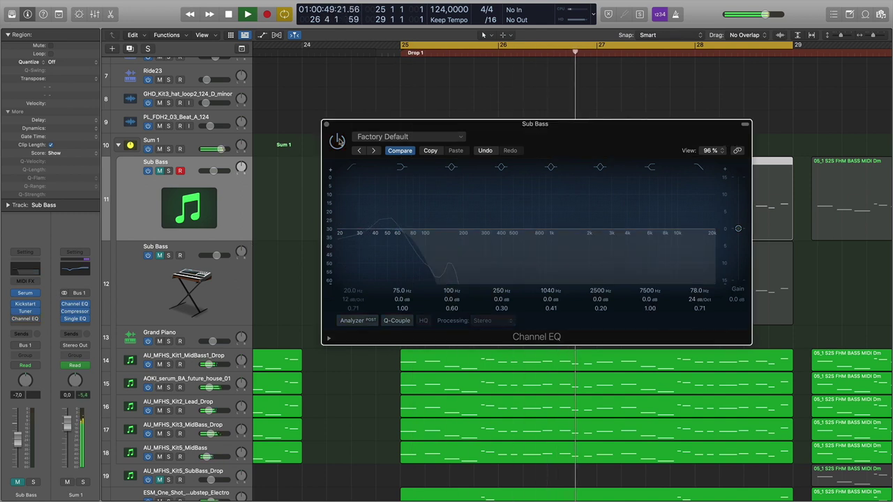
{"action": "key", "text": "space"}
{"action": "left_click", "coordinate": [159, 171]}
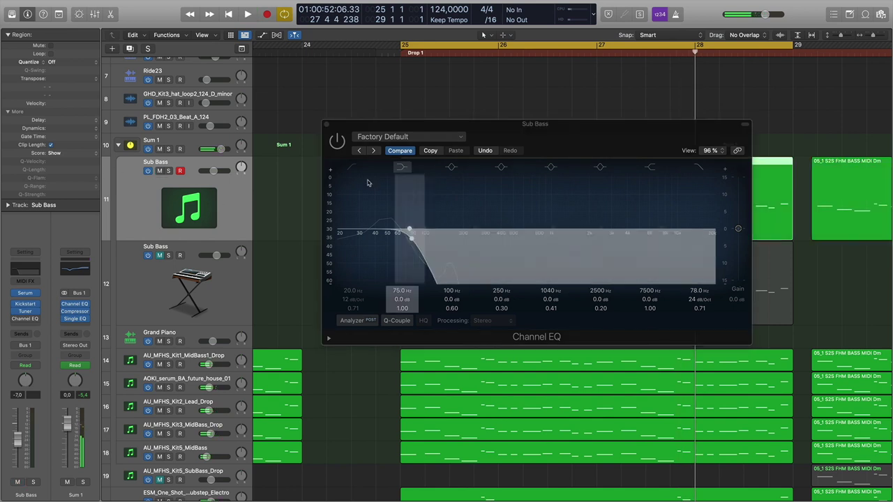
{"action": "left_click", "coordinate": [337, 140]}
{"action": "key", "text": "space"}
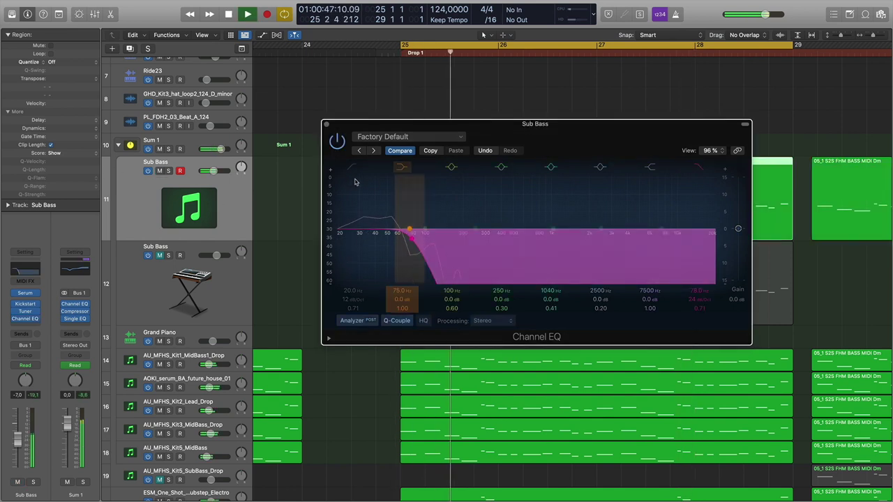
{"action": "left_click", "coordinate": [337, 141]}
{"action": "left_click", "coordinate": [336, 142]}
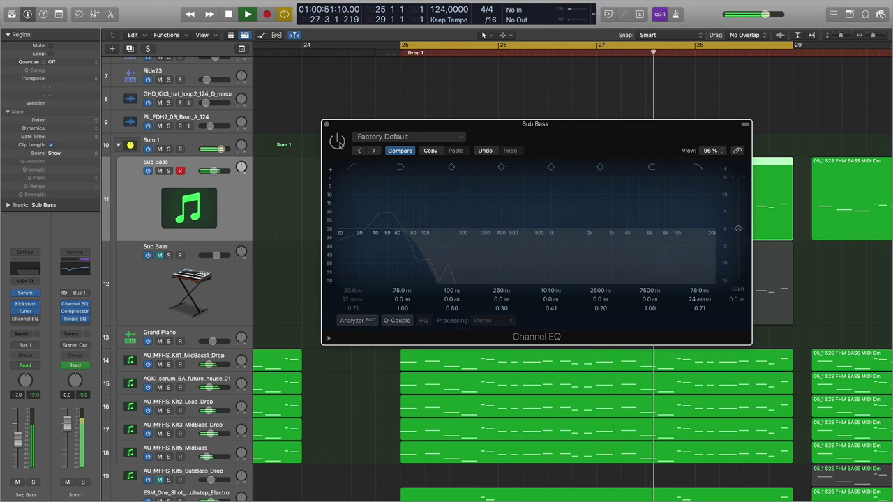
{"action": "left_click", "coordinate": [338, 141]}
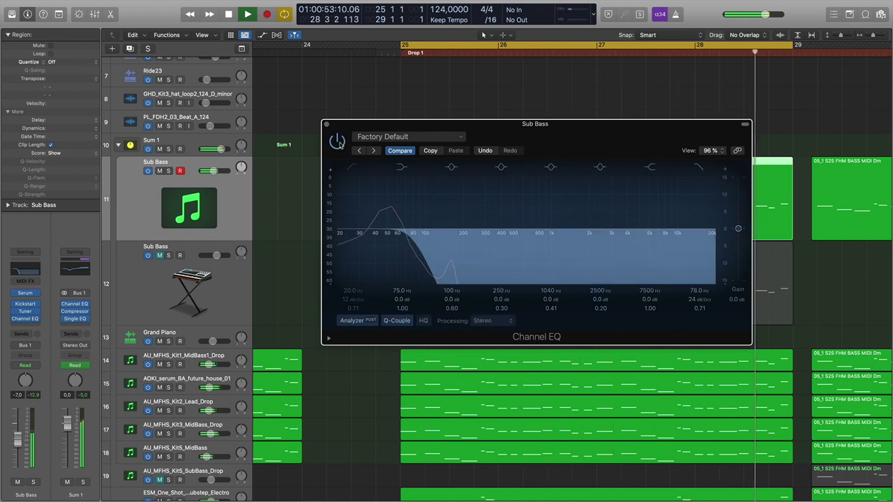
{"action": "left_click", "coordinate": [338, 142]}
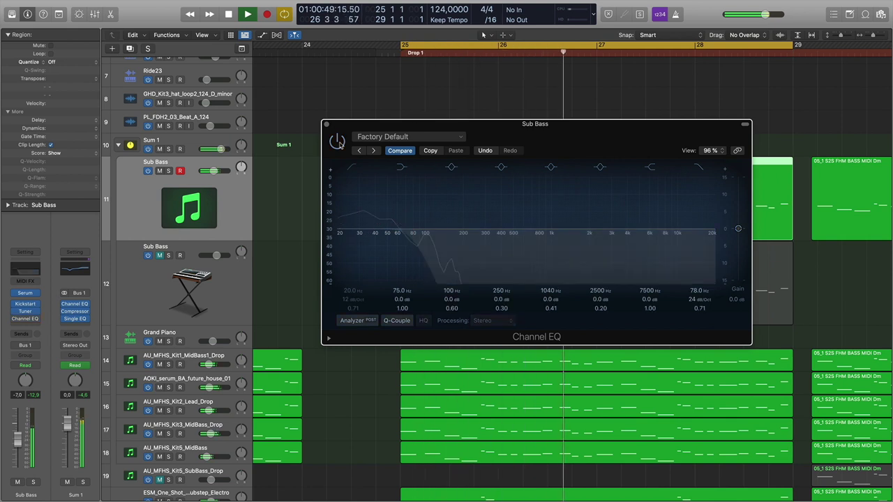
{"action": "left_click", "coordinate": [337, 142]}
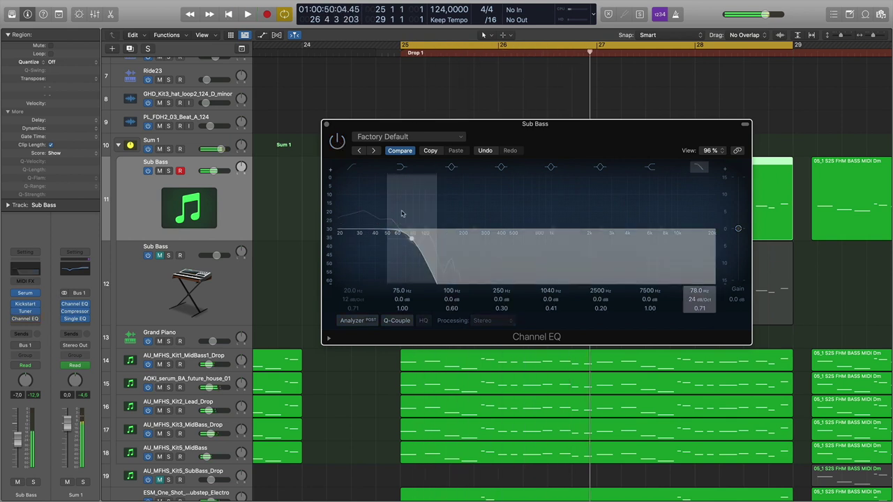
Re-enable the original Sub Bass's Channel EQ with its high cut at about 1200 Hz, close it and return the playhead to bar 25.
{"action": "left_click", "coordinate": [326, 124]}
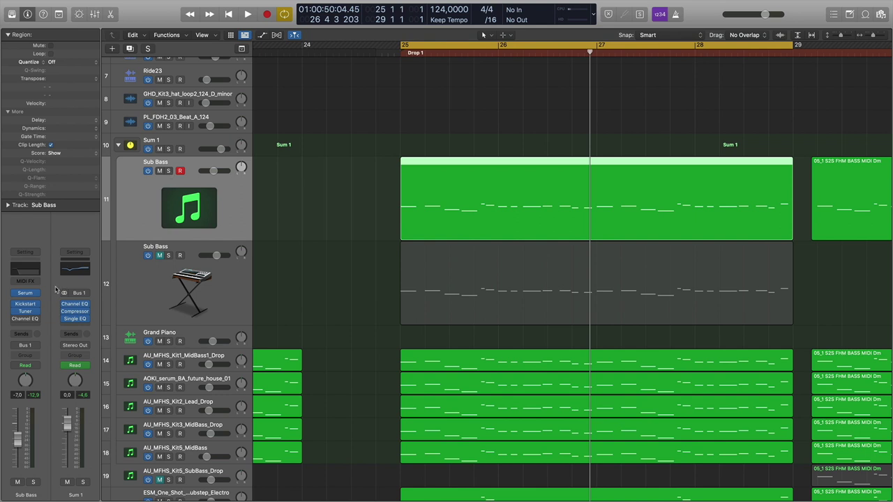
{"action": "left_click", "coordinate": [25, 319]}
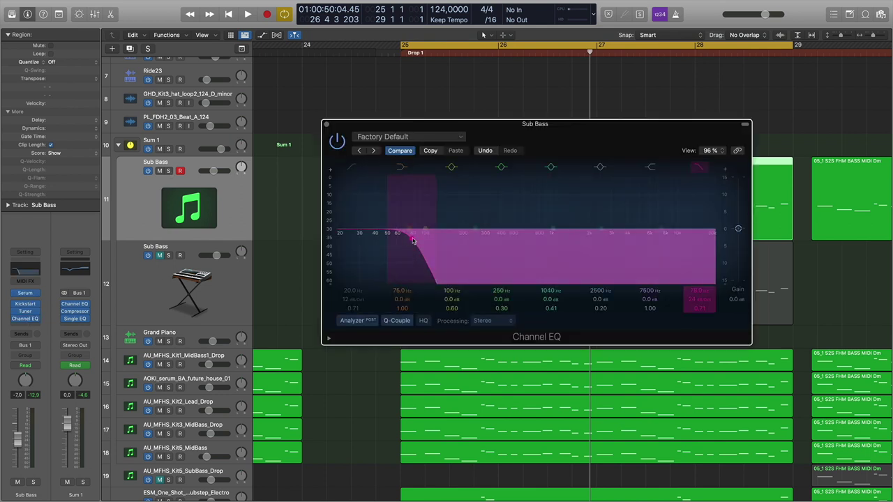
{"action": "left_click_drag", "start_coordinate": [414, 242], "coordinate": [561, 242]}
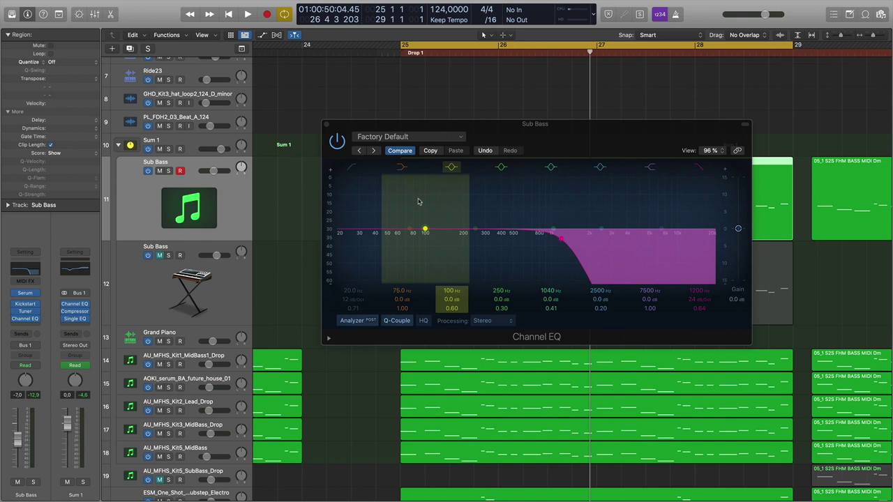
{"action": "left_click", "coordinate": [327, 125]}
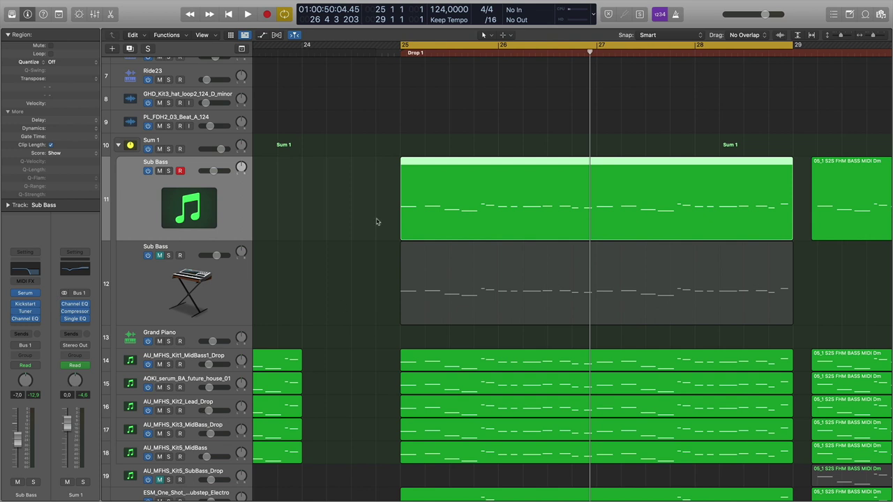
{"action": "left_click", "coordinate": [401, 53]}
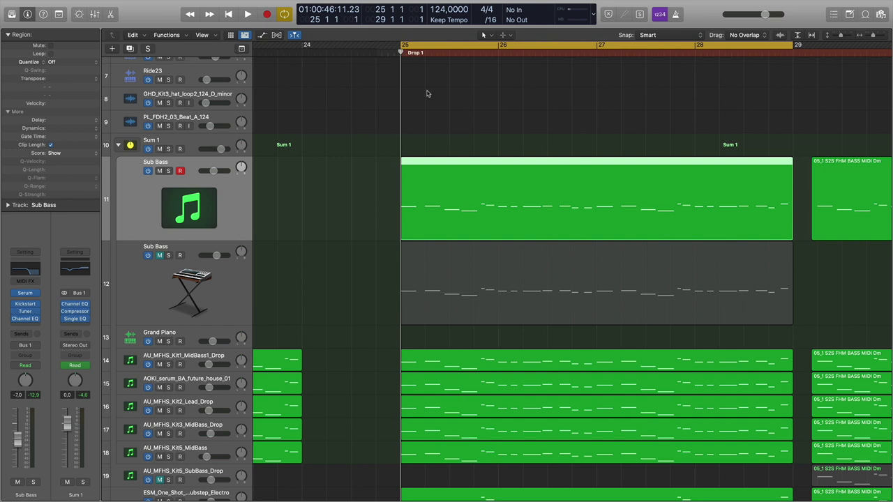